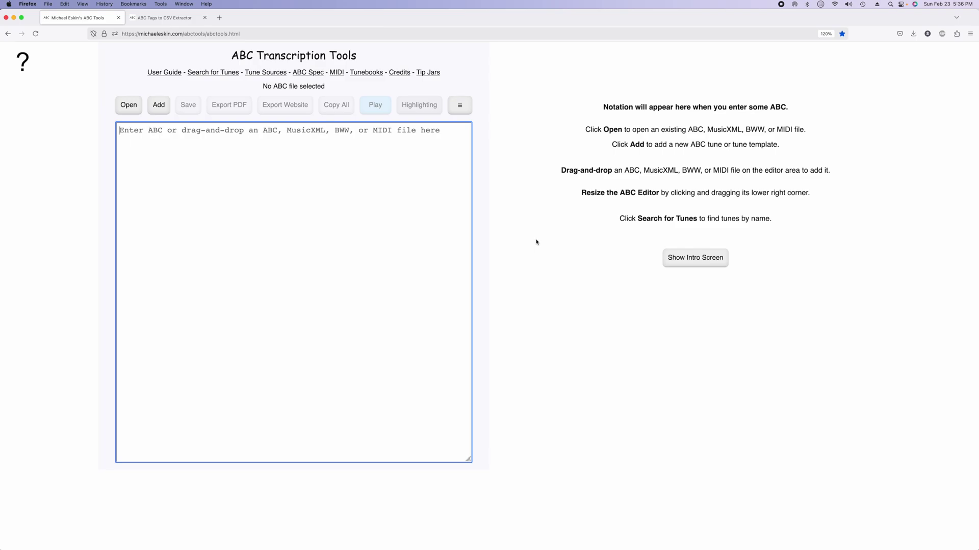
Open the tunebook 1-31-25_comhaltas_san_diego_tune_learning_tunebook_master.abc from the Tunebooks folder.
left_click(459, 106)
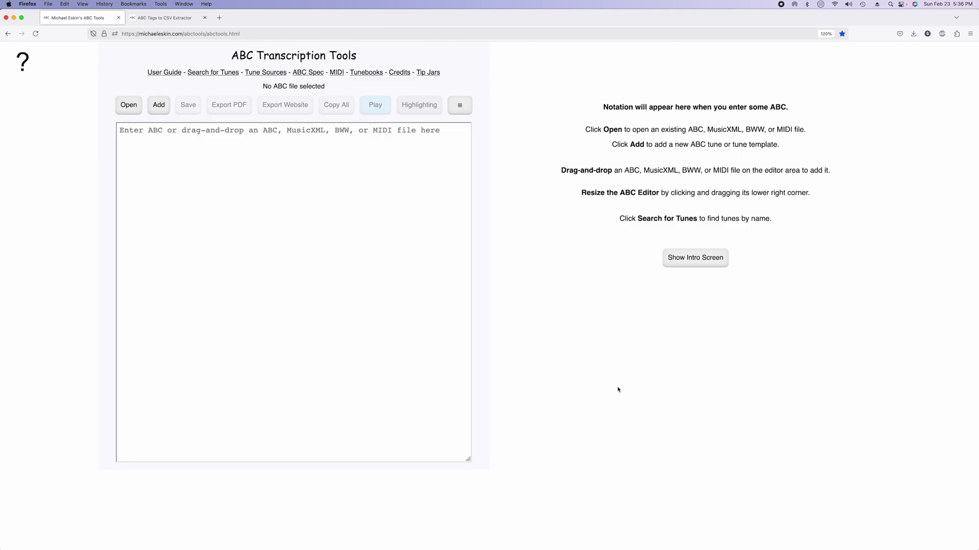
left_click(129, 104)
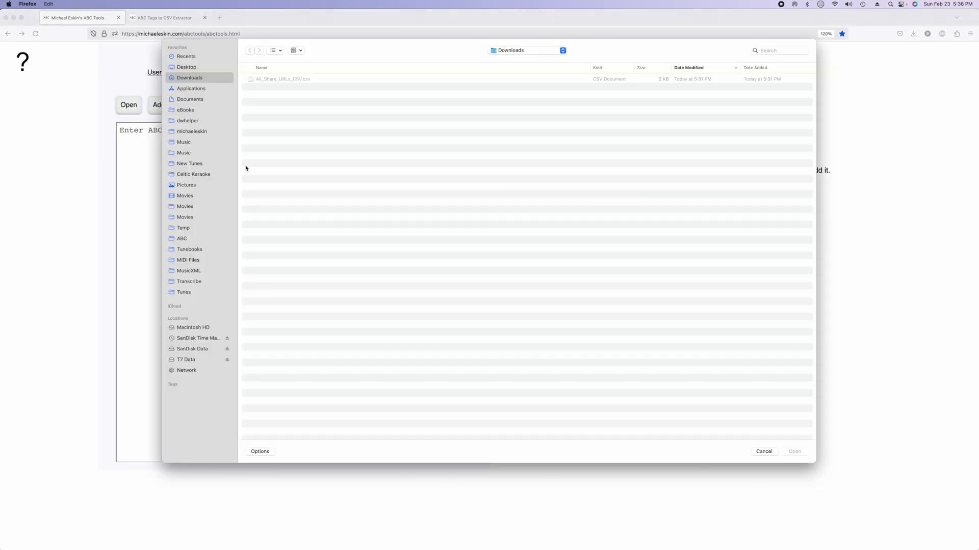
left_click(189, 249)
left_click(292, 87)
double_click(292, 86)
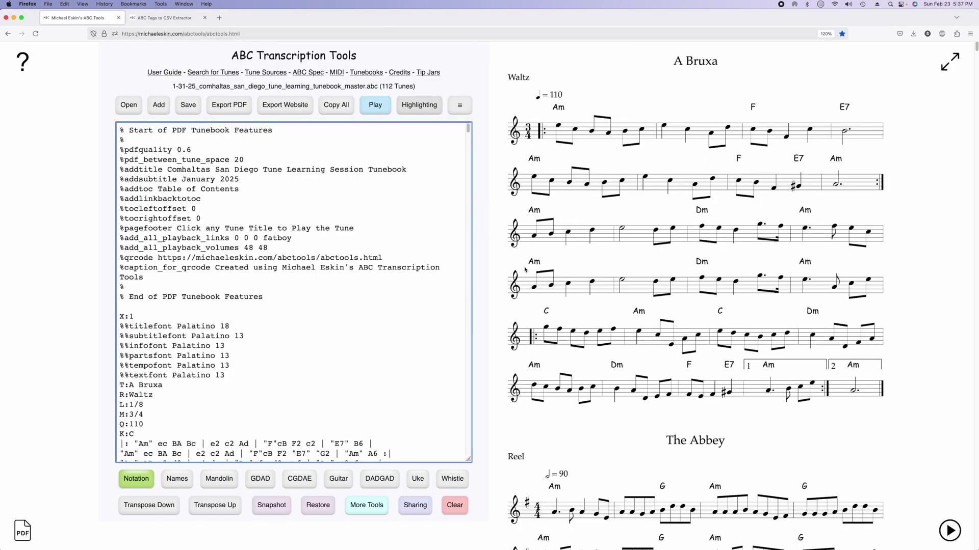
Export the share URLs of all tunes as a CSV file named cce1.csv.
left_click(367, 505)
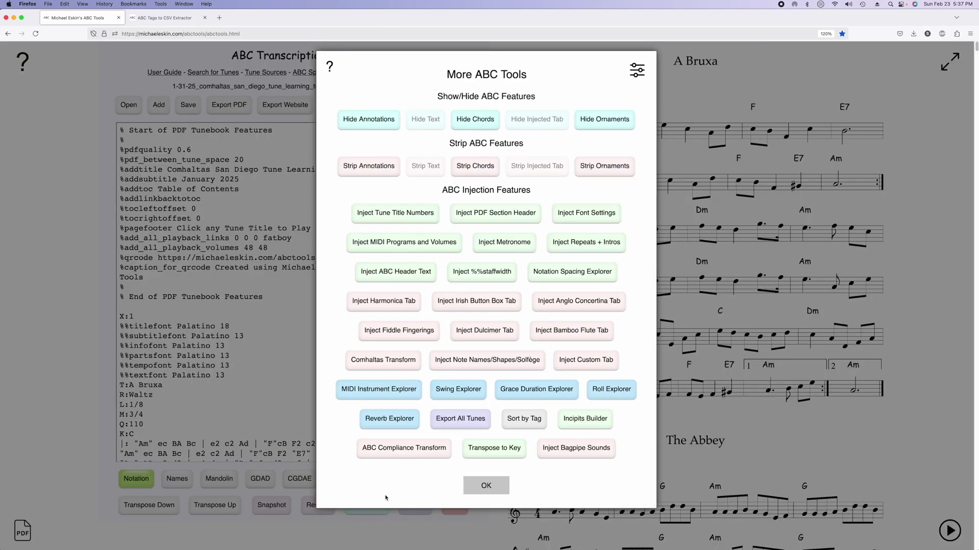
left_click(485, 418)
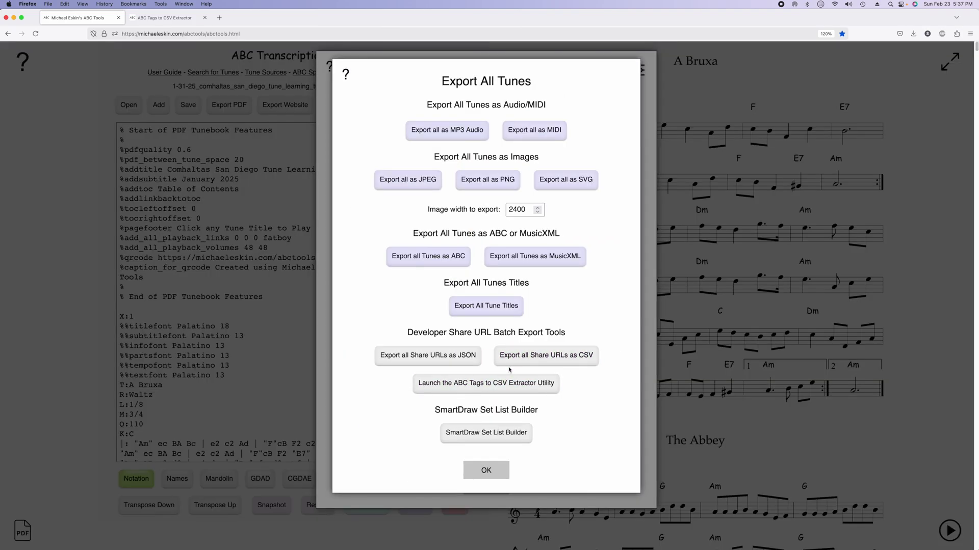
left_click(528, 354)
left_click(435, 171)
left_click_drag(435, 171, 342, 159)
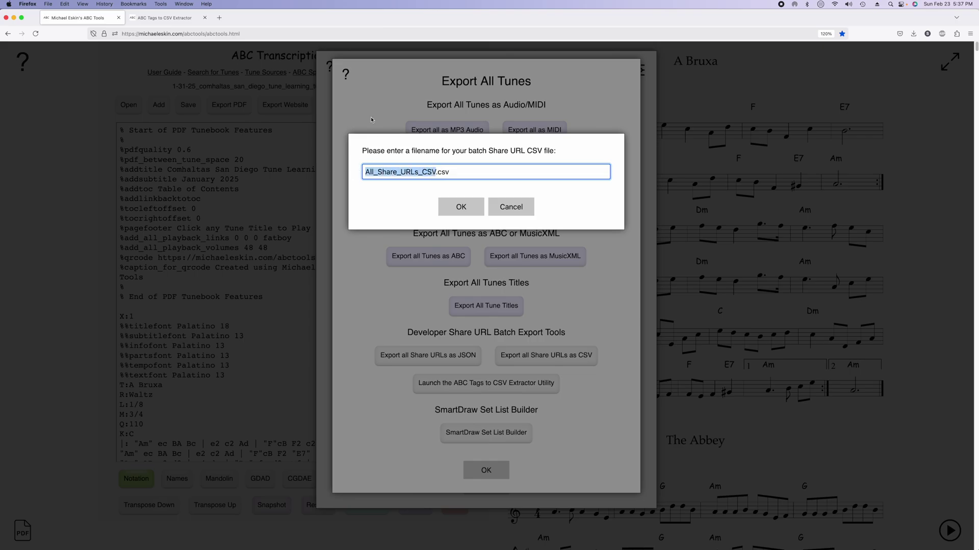
type("cce1")
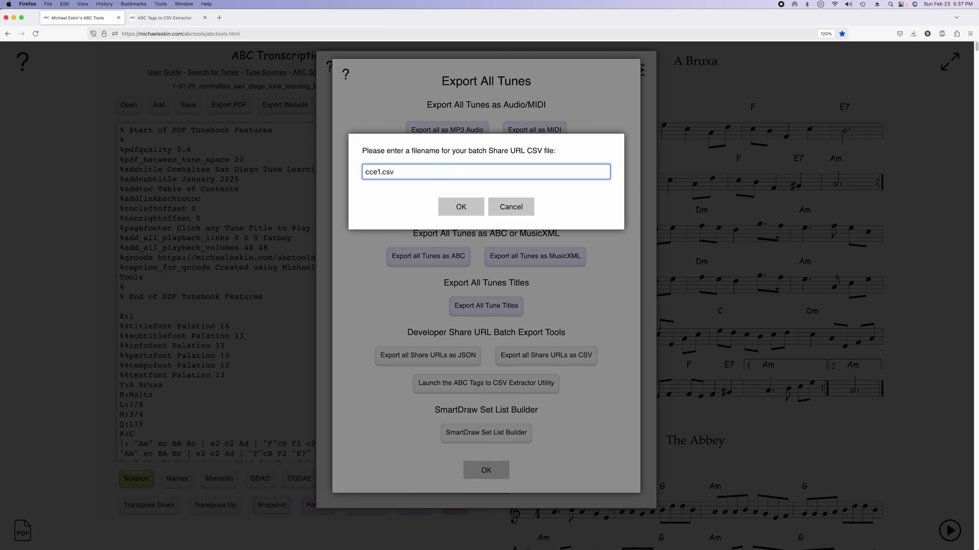
left_click(460, 206)
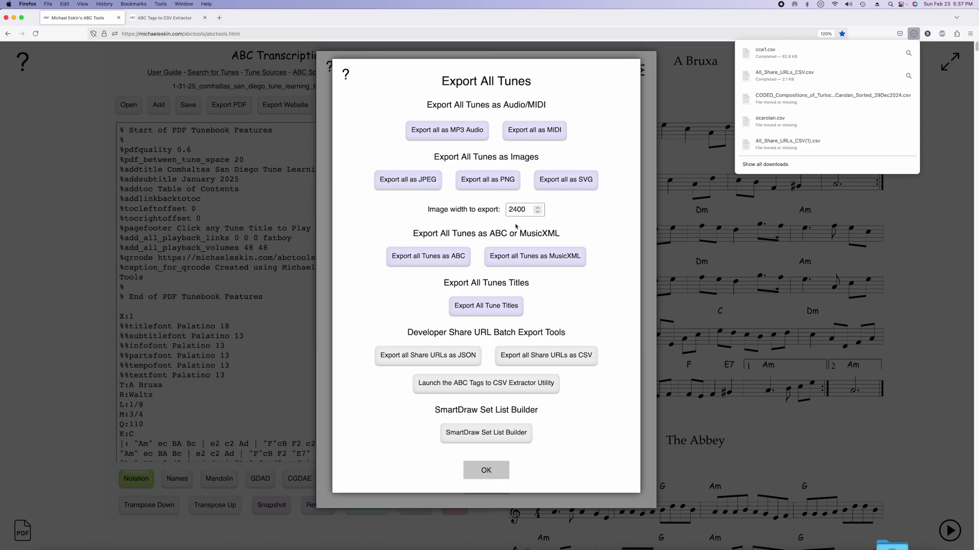
left_click(487, 470)
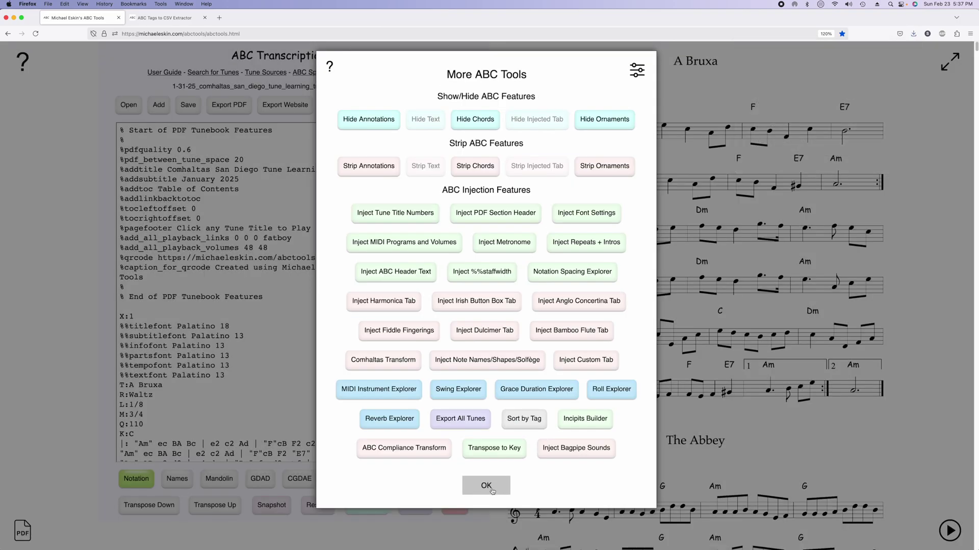
left_click(486, 483)
Erase all ABC from the editor and import the tunes from cce1.csv in the Downloads folder.
left_click(455, 505)
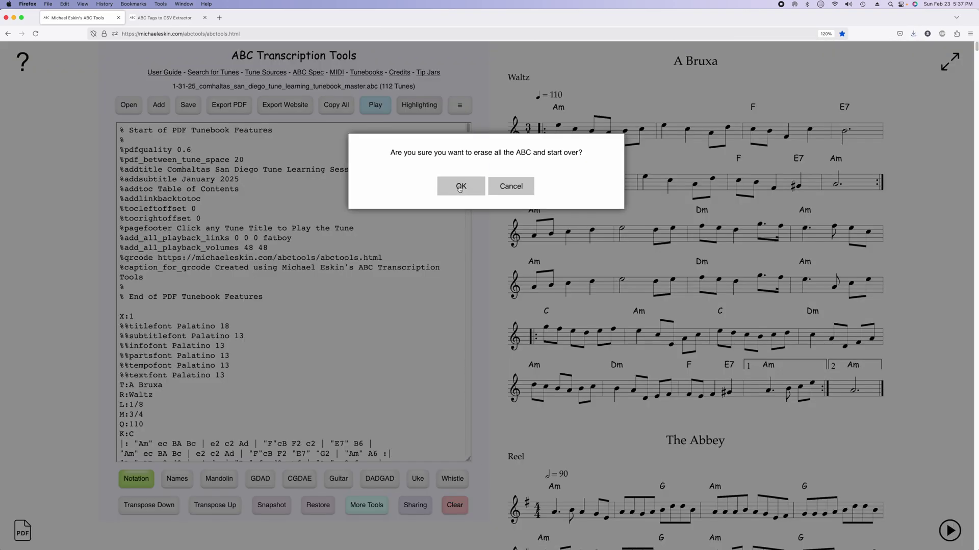
left_click(461, 186)
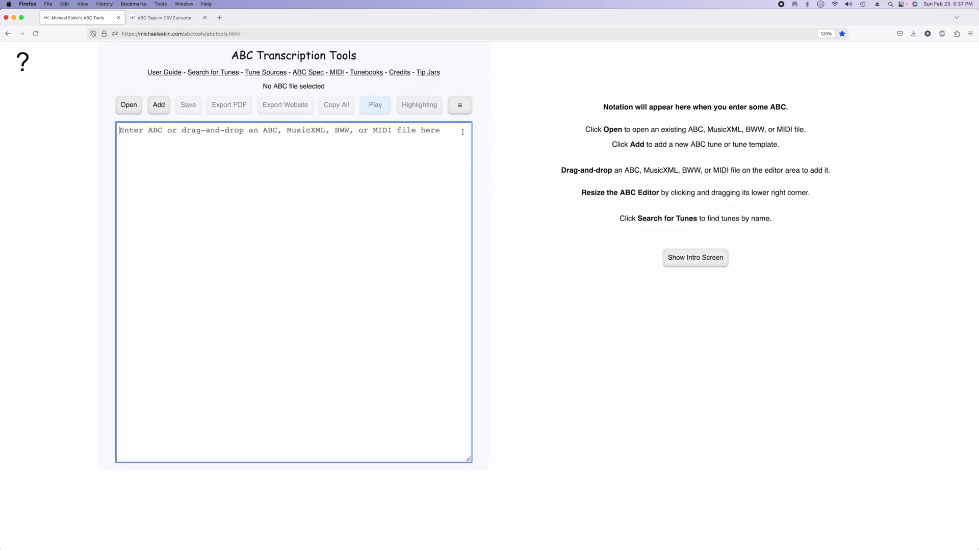
left_click(460, 105)
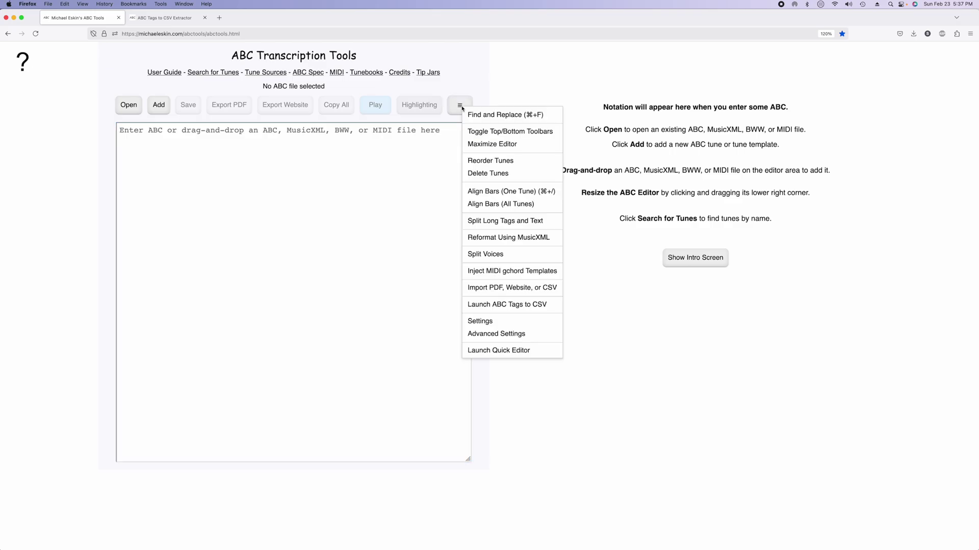
left_click(504, 289)
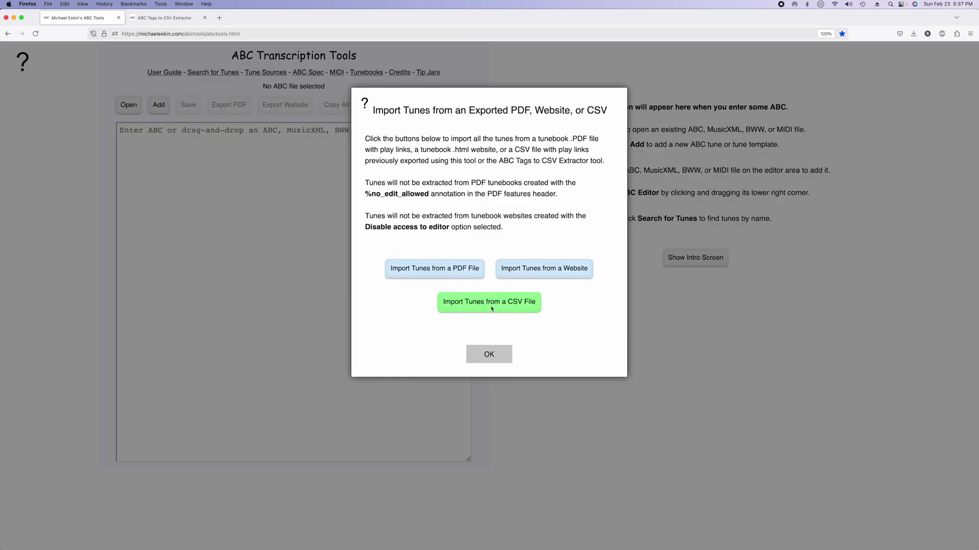
left_click(492, 308)
left_click(188, 79)
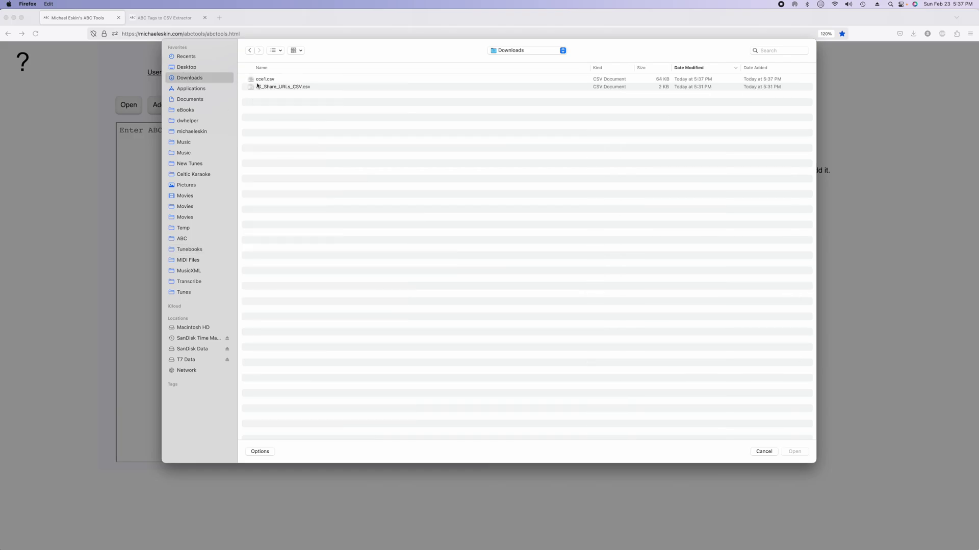
double_click(265, 80)
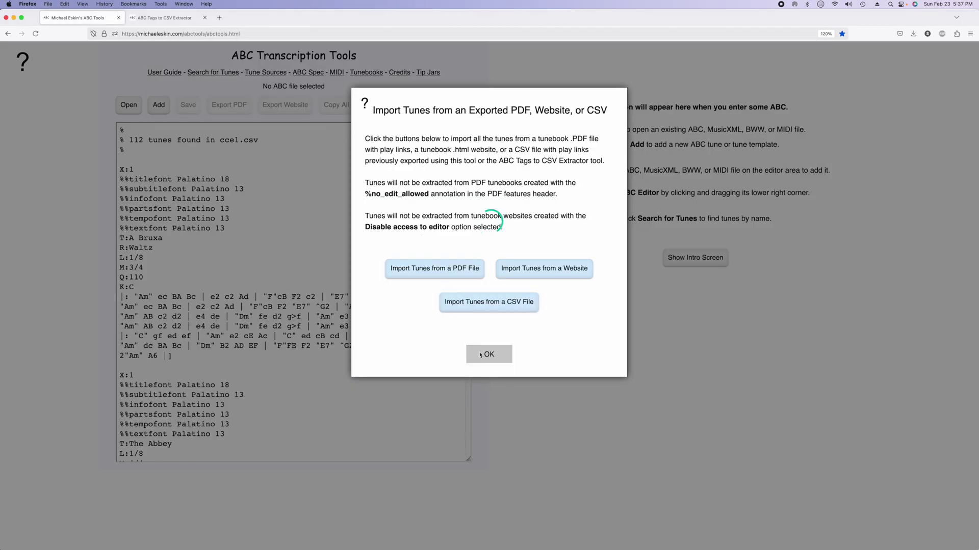
left_click(489, 355)
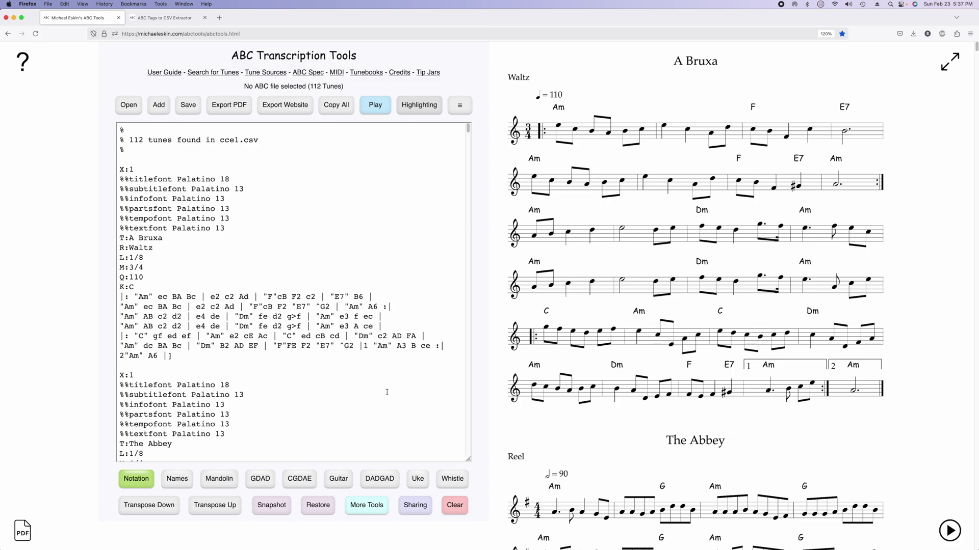
Erase the imported ABC, and use the ABC Tags to CSV Extractor to save the tags of ph_full_split_no_intro_text_28Jan2025.abc as a CSV with the same base name.
left_click(454, 505)
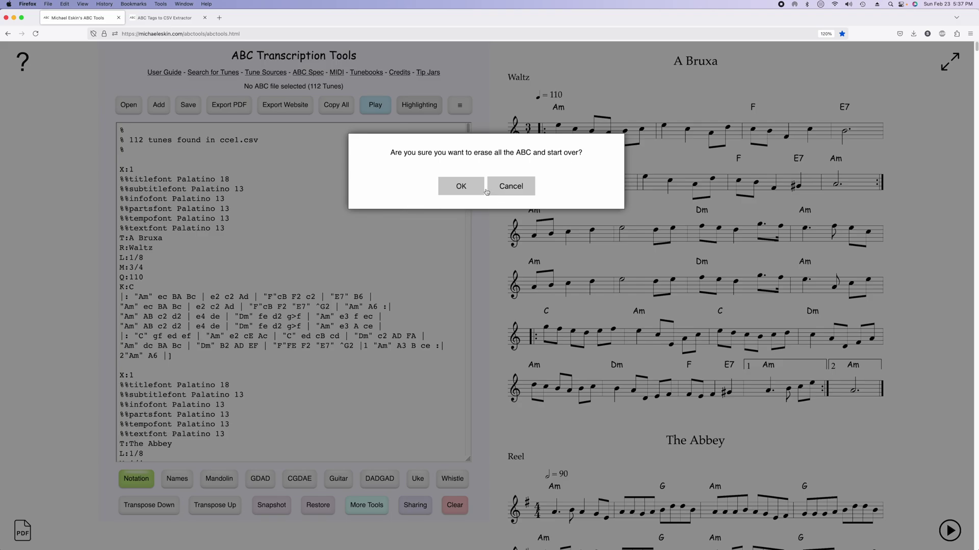
left_click(464, 187)
left_click(175, 15)
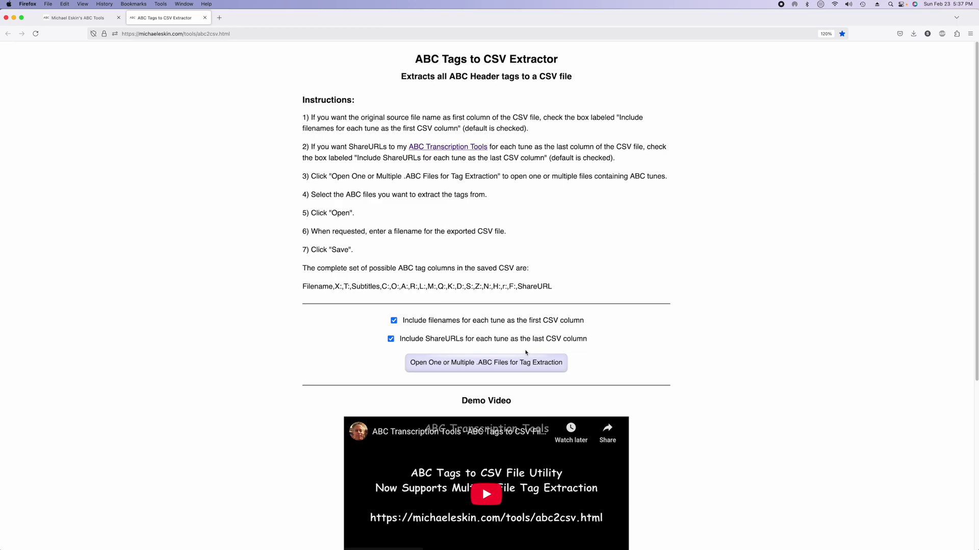
left_click(508, 365)
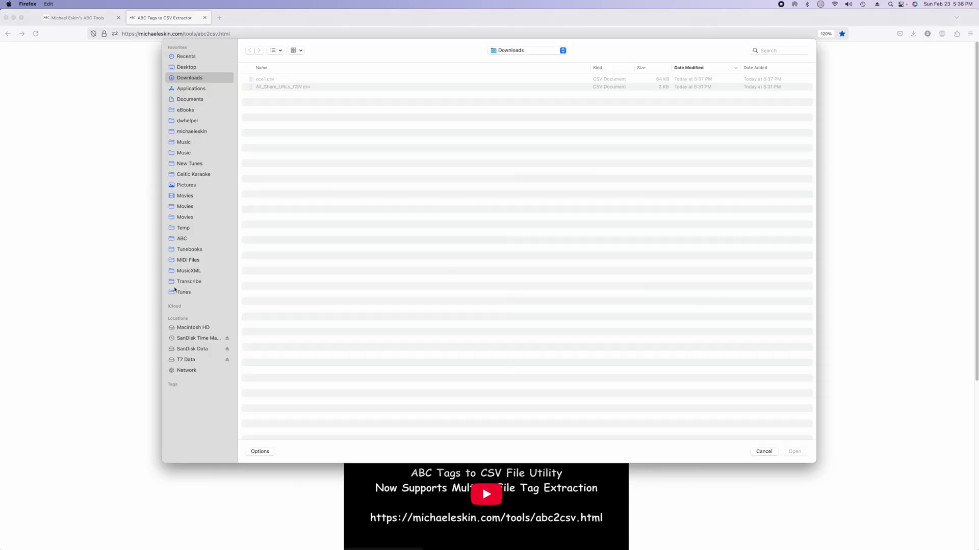
left_click(191, 249)
double_click(296, 95)
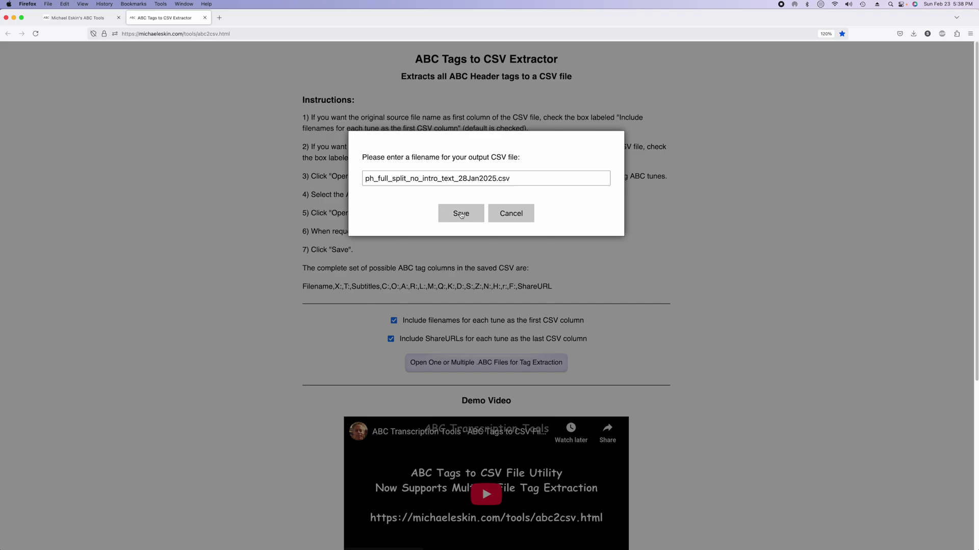
left_click(460, 215)
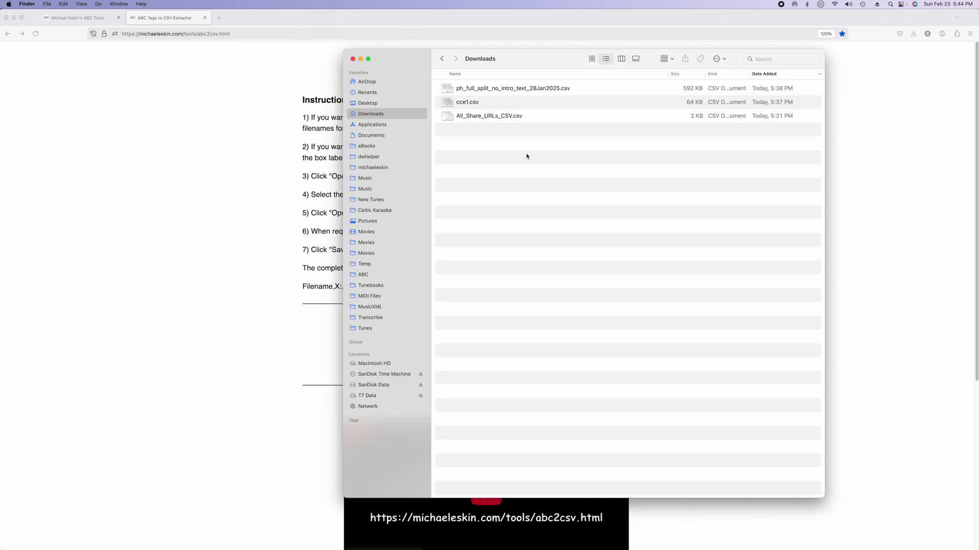
Open ph_full_split_no_intro_text_28Jan2025.csv from Downloads in Numbers, enlarge its window, and look across all its columns.
double_click(498, 89)
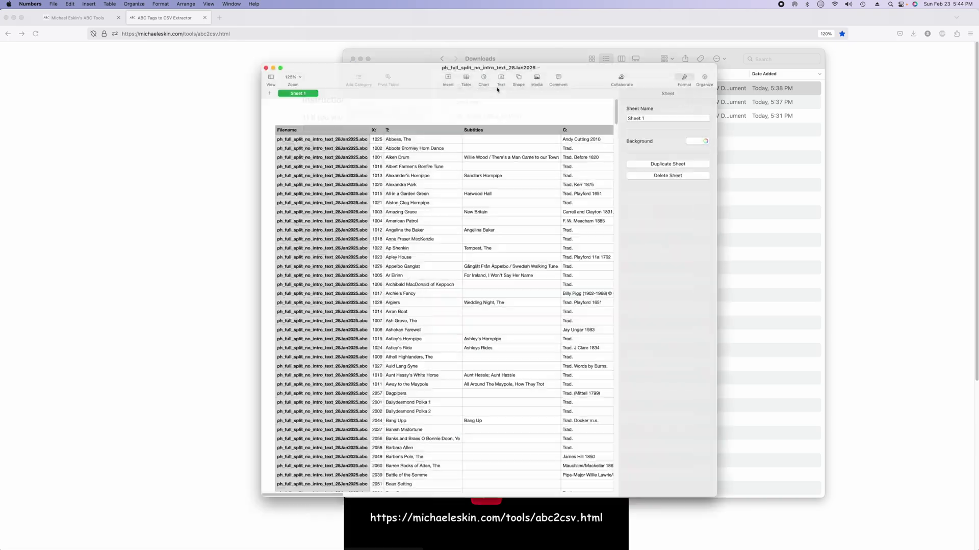
double_click(408, 58)
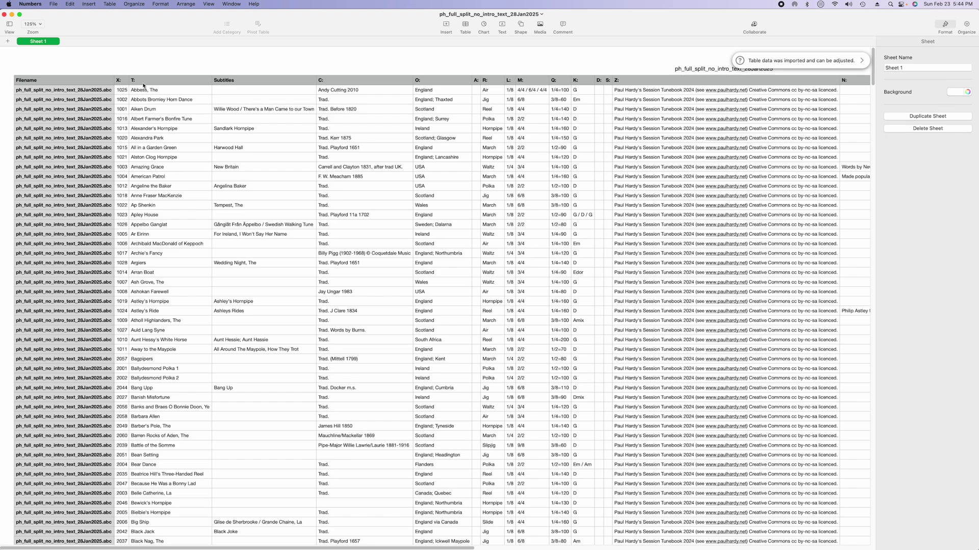
scroll(695, 529, "right", 10)
scroll(694, 529, "left", 15)
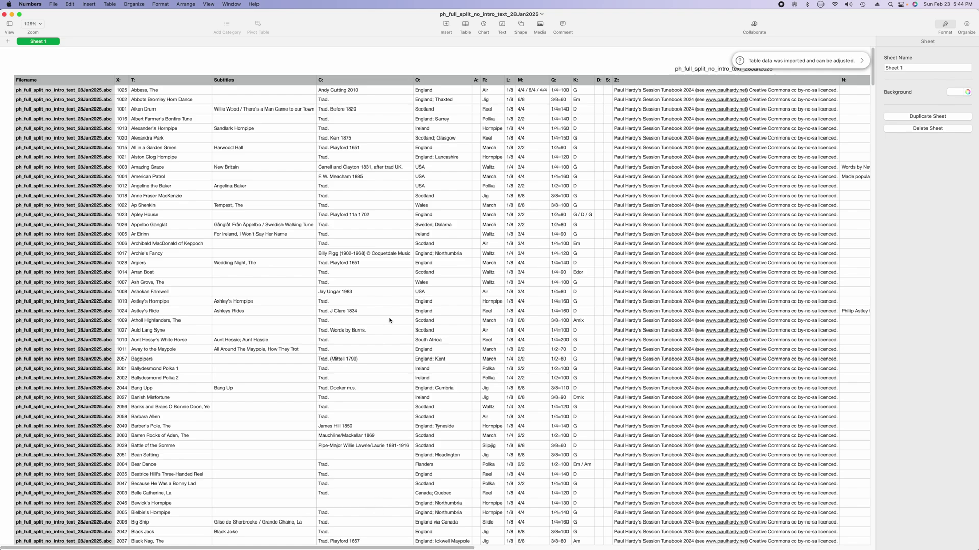
Sort the entire table by the O: column in ascending order.
left_click(449, 68)
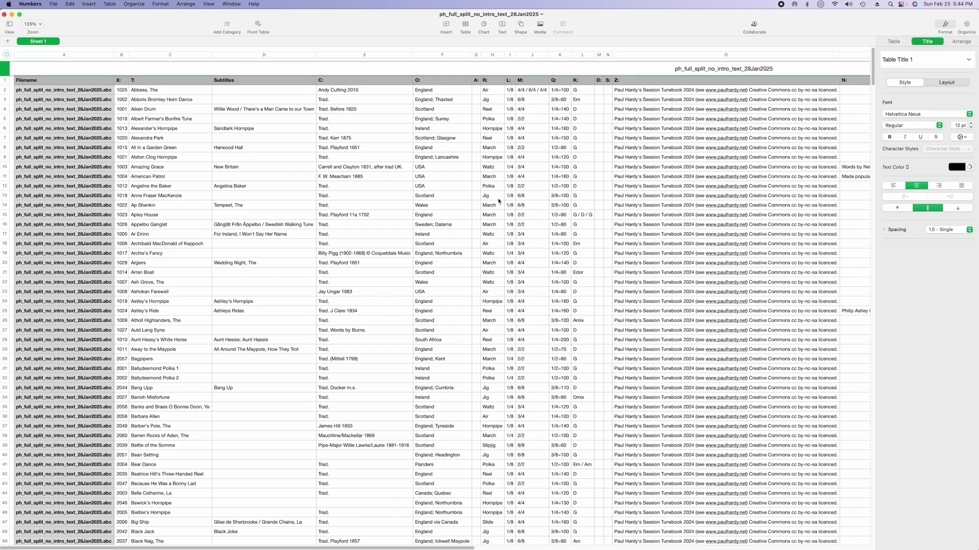
left_click(449, 83)
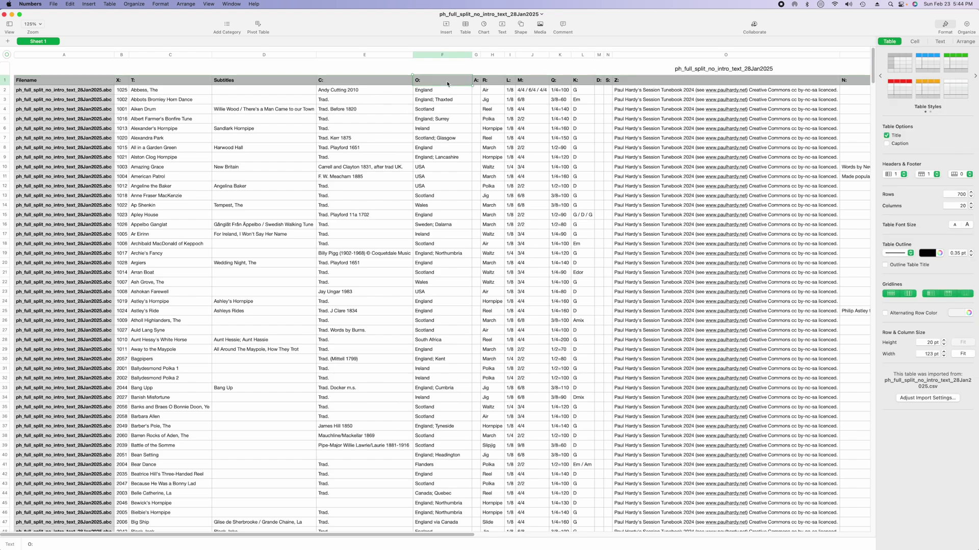
left_click(134, 5)
left_click(143, 24)
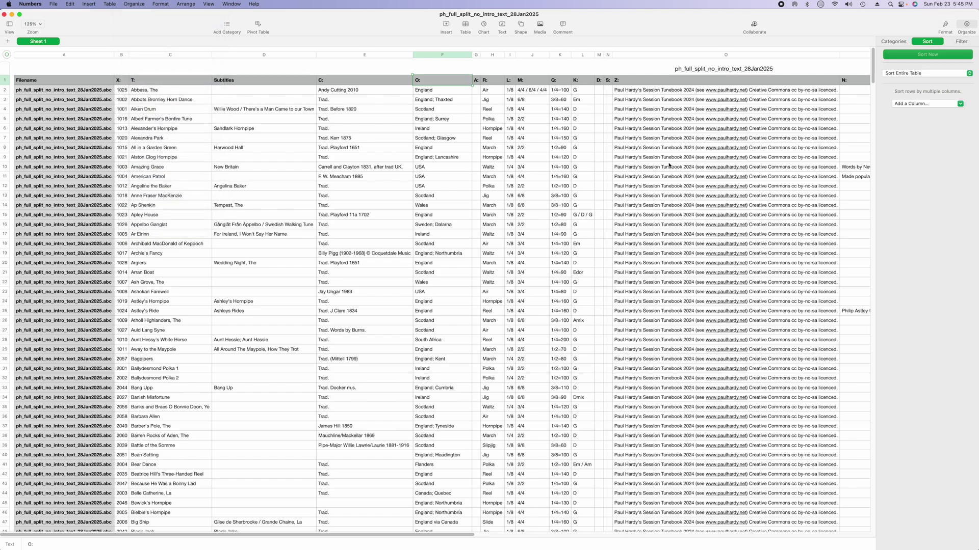
left_click(914, 104)
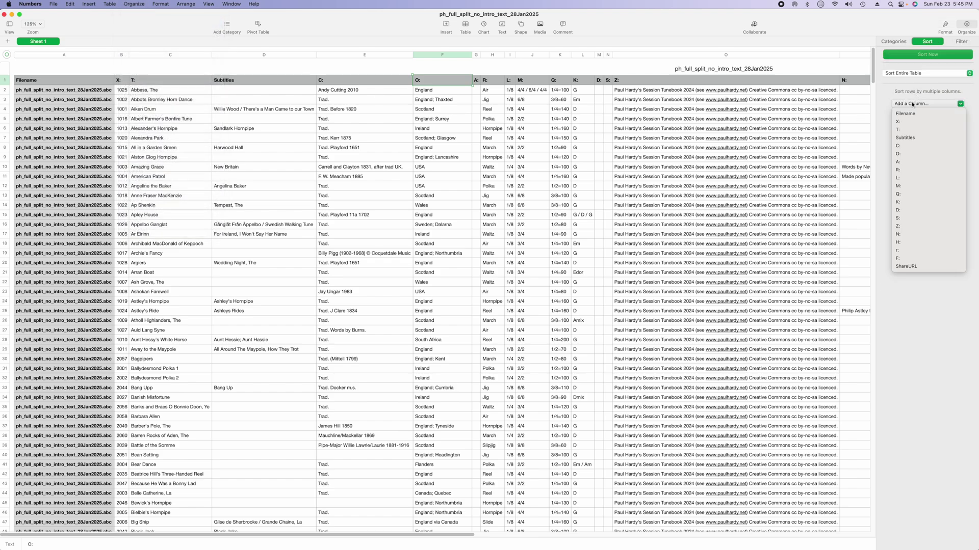
left_click(901, 157)
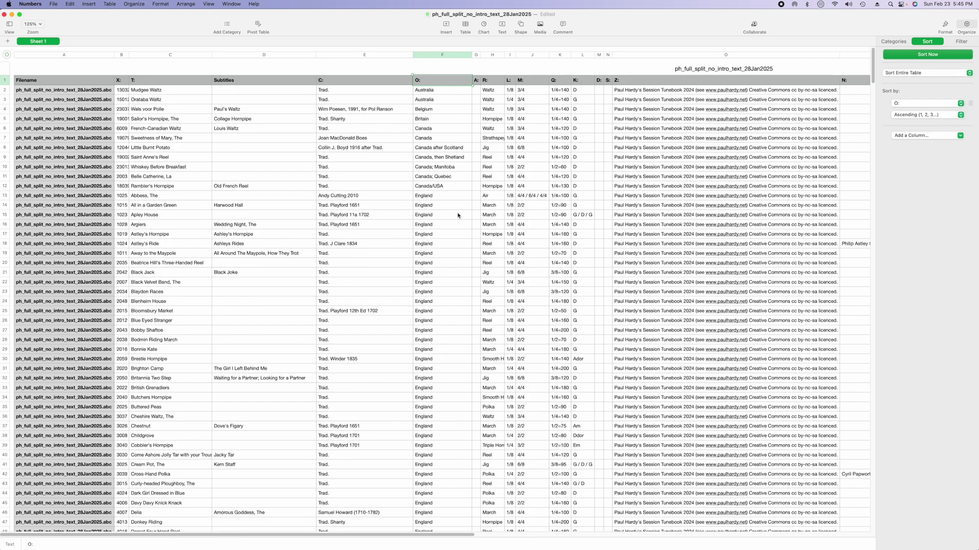
Review the order of the tunes by origin from the first to the last row of the sorted table.
left_click(434, 93)
scroll(431, 95, "down", 5)
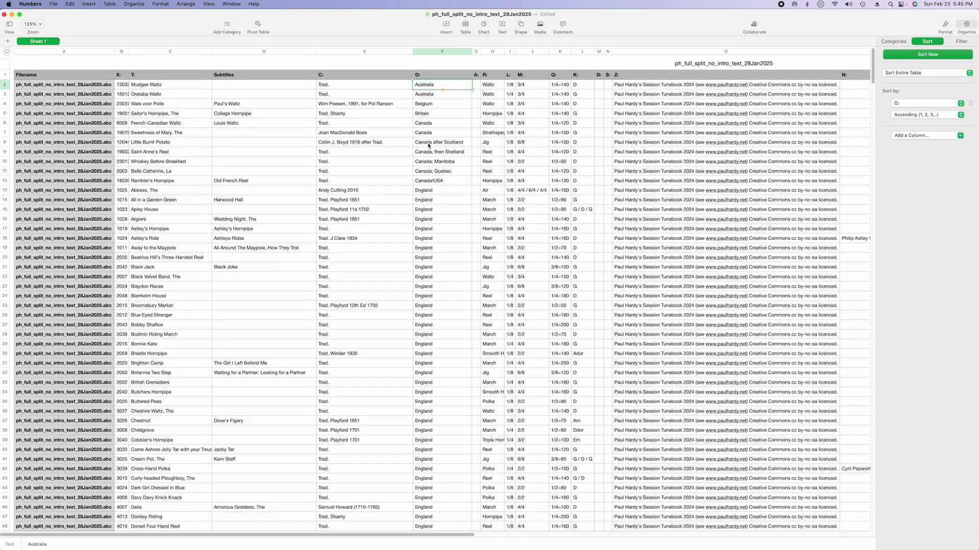
scroll(443, 141, "down", 7)
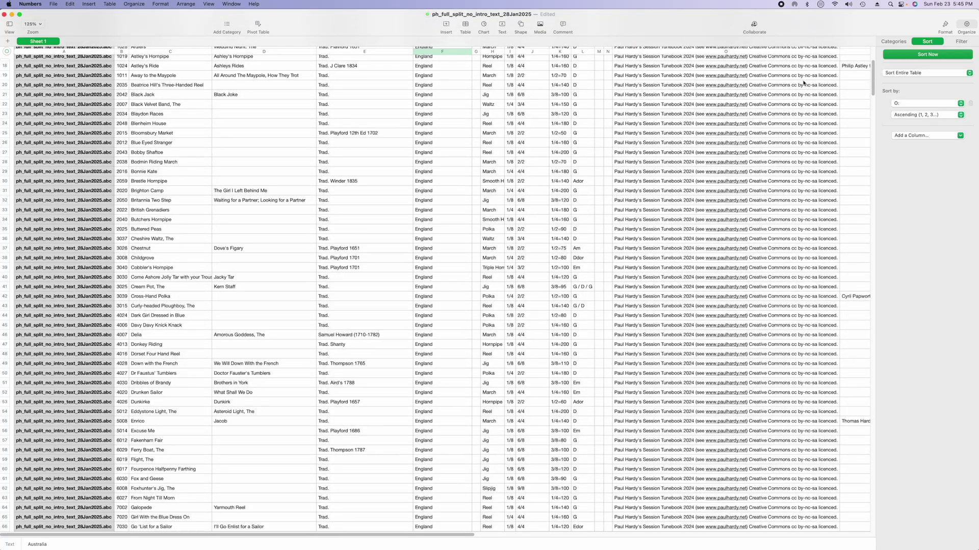
mouse_move(872, 89)
left_mouse_down()
mouse_move(872, 407)
mouse_move(886, 516)
mouse_move(894, 516)
mouse_move(921, 191)
left_mouse_up()
left_click(928, 54)
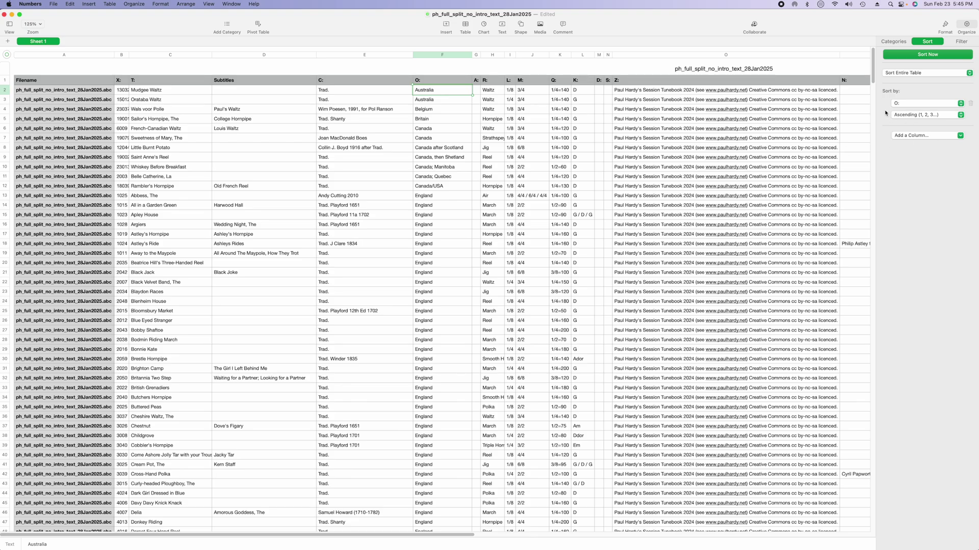
left_click_drag(873, 69, 877, 523)
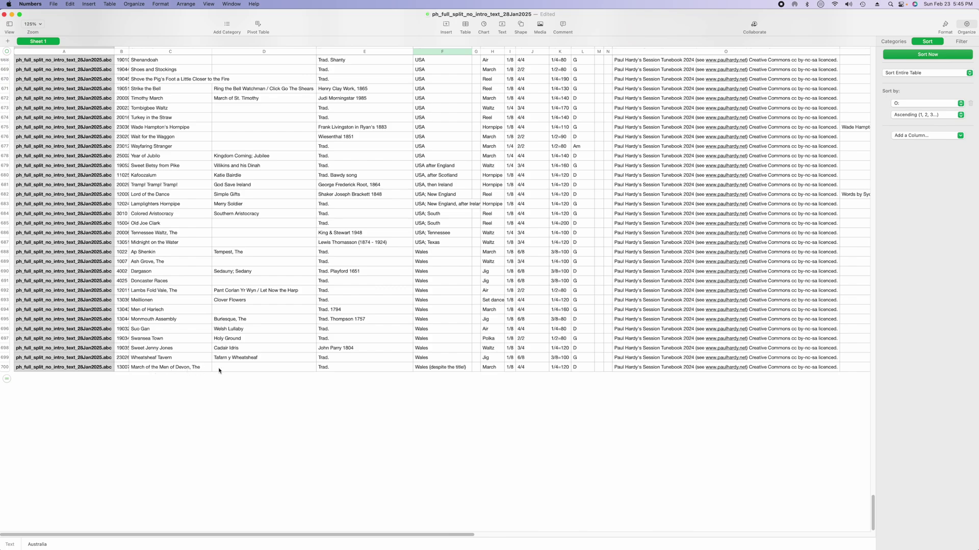
left_click_drag(873, 511, 862, 61)
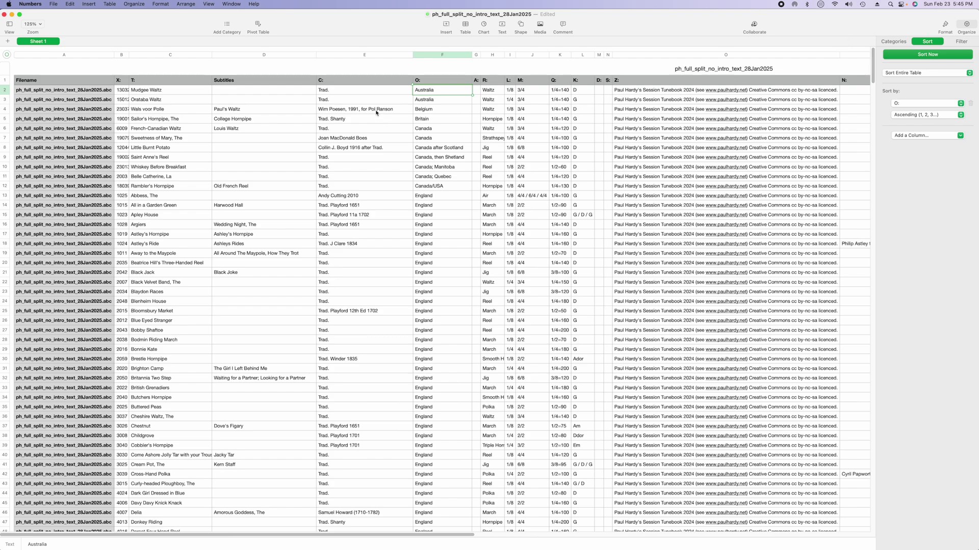
Export the sorted spreadsheet to Downloads as a CSV with table names included, named phsorted.csv.
left_click(54, 4)
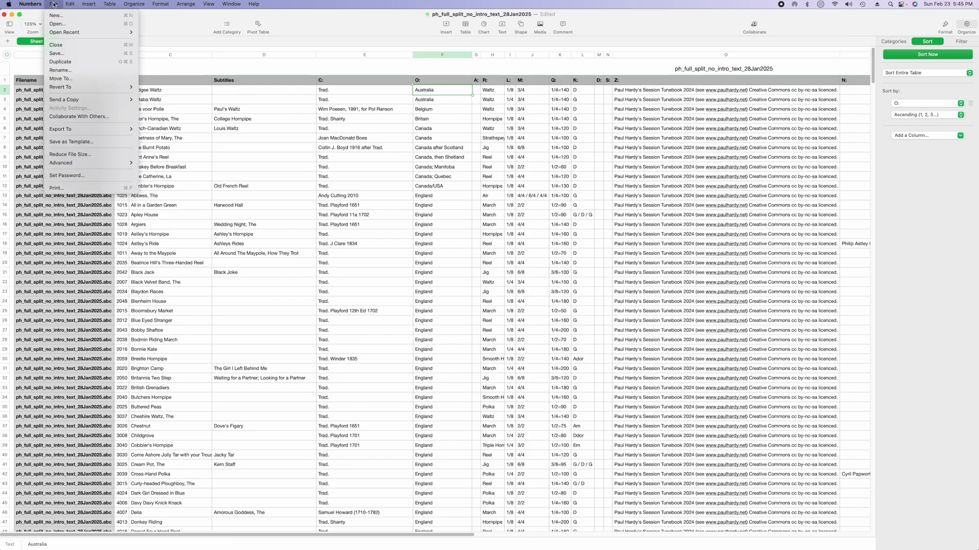
mouse_move(96, 132)
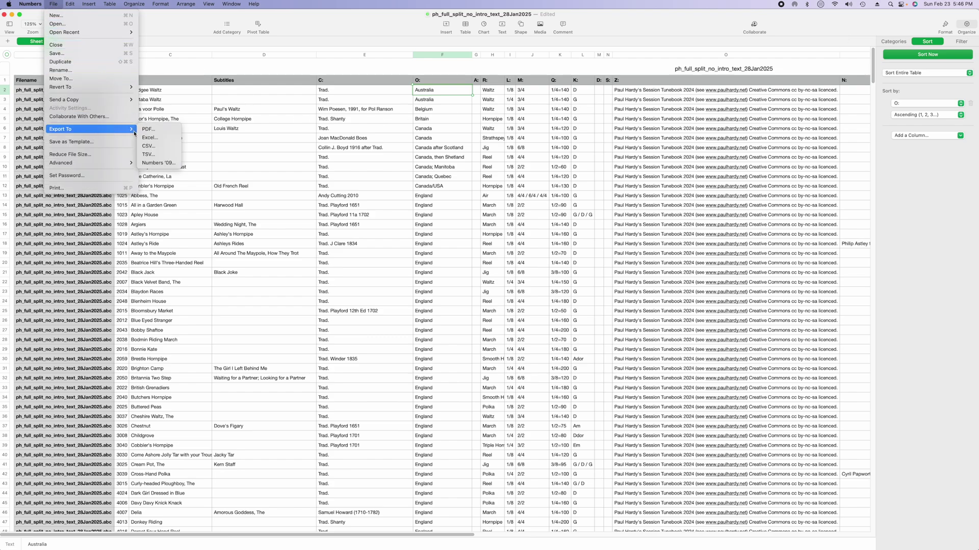
left_click(155, 146)
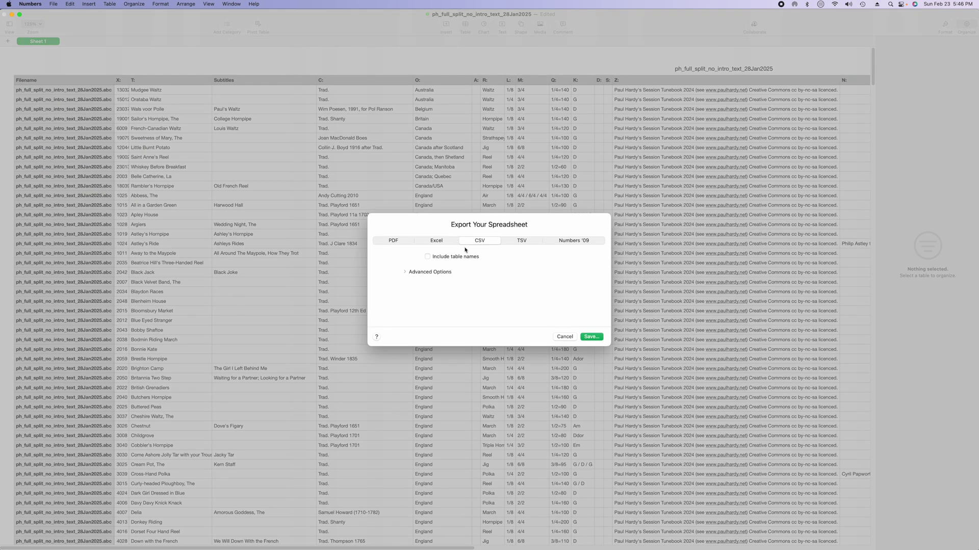
left_click(429, 256)
left_click(590, 337)
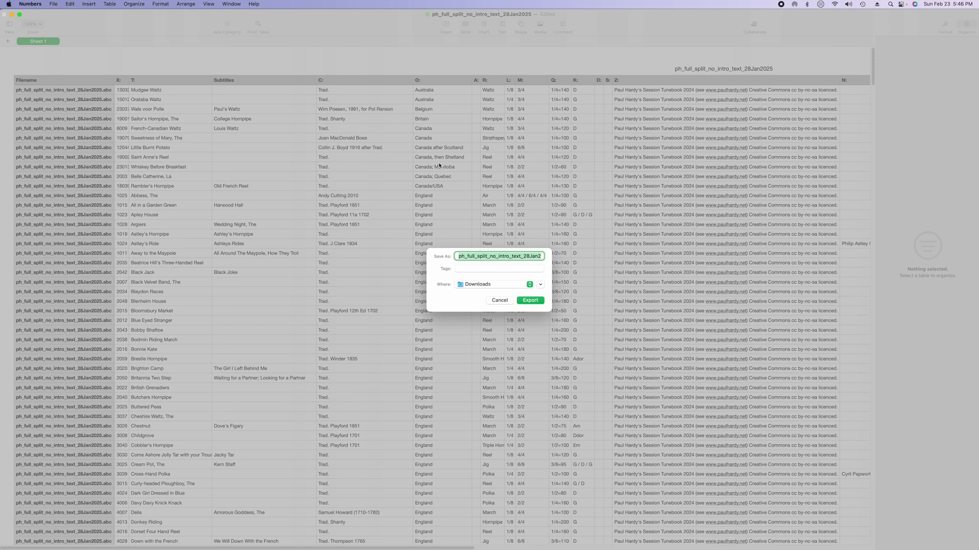
type("ph")
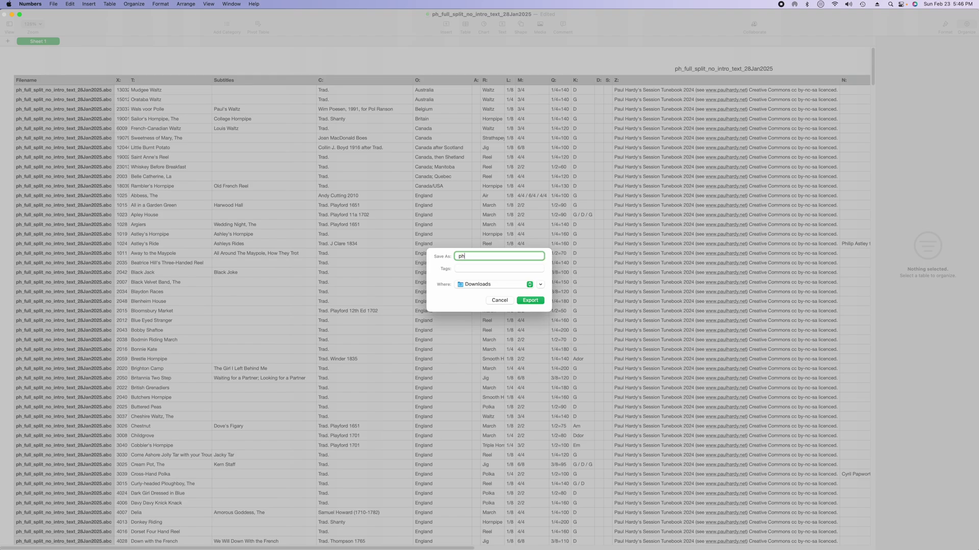
type("sorted.csv")
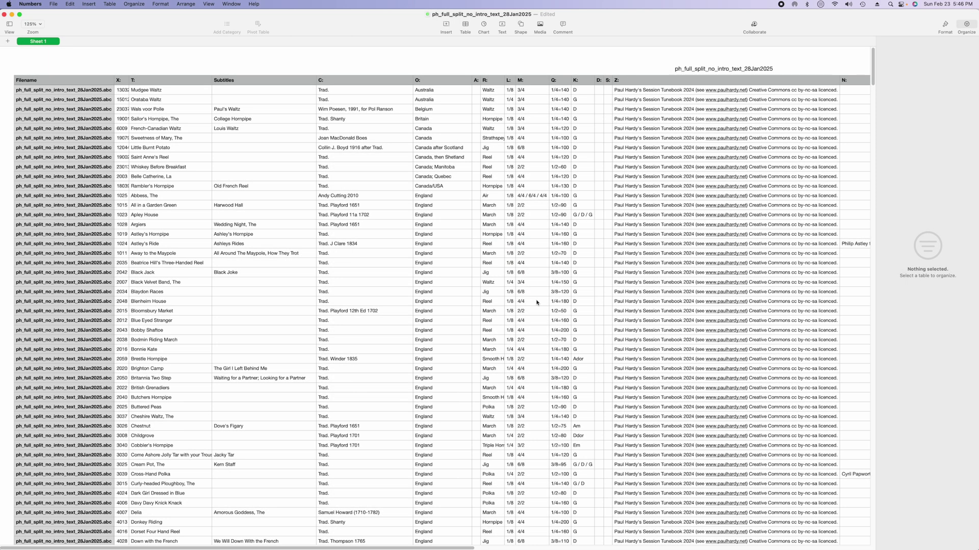
Switch to ABC Transcription Tools in Firefox, import the tunes from phsorted.csv, and look through the imported ABC to its end.
mouse_move(298, 542)
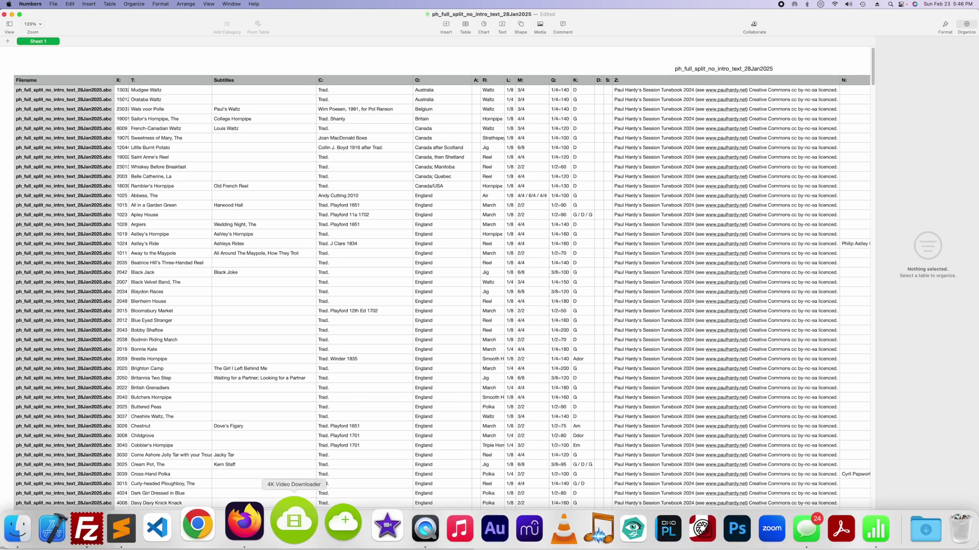
left_click(264, 528)
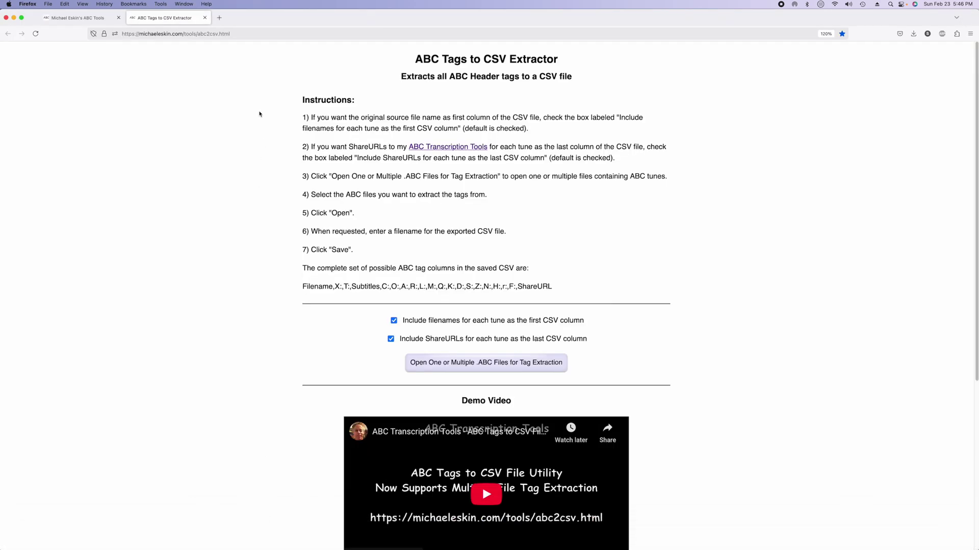
left_click(76, 18)
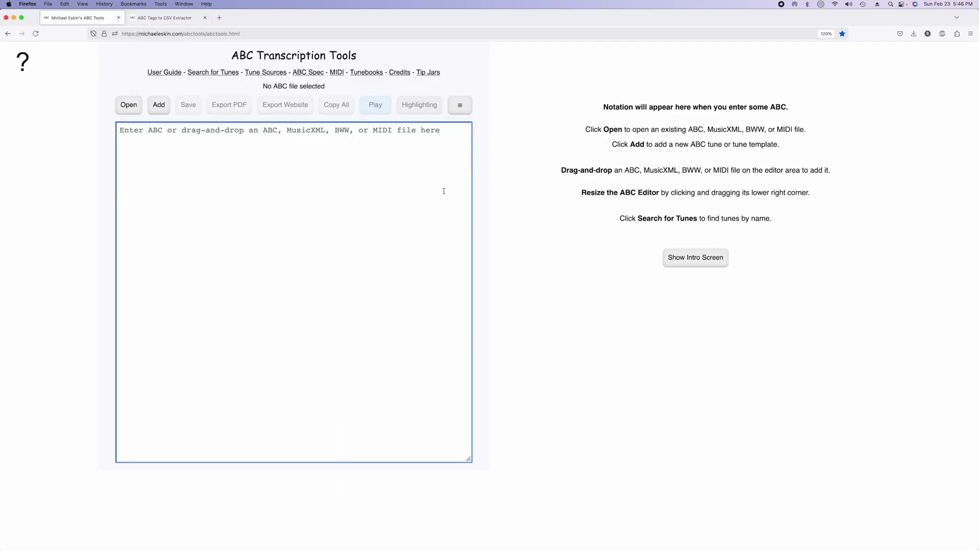
left_click(460, 105)
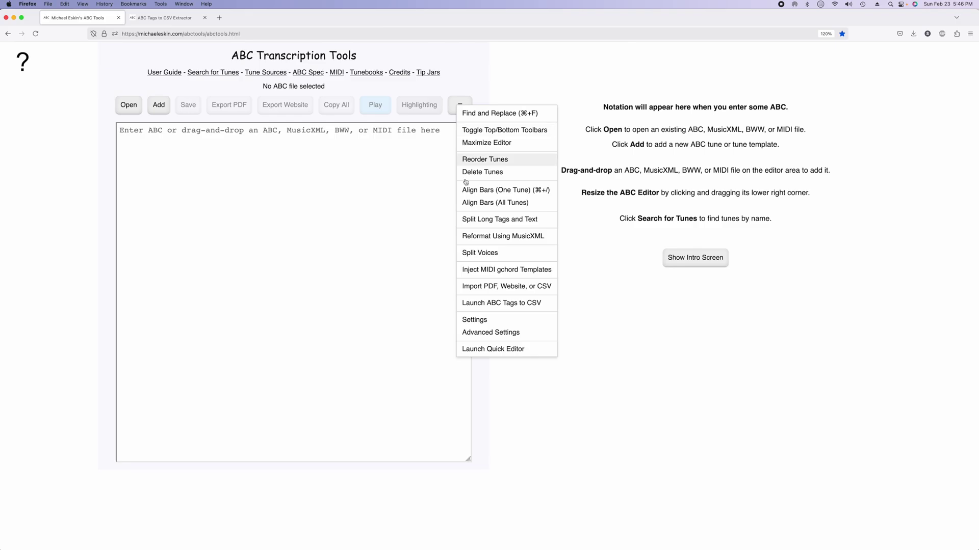
left_click(520, 288)
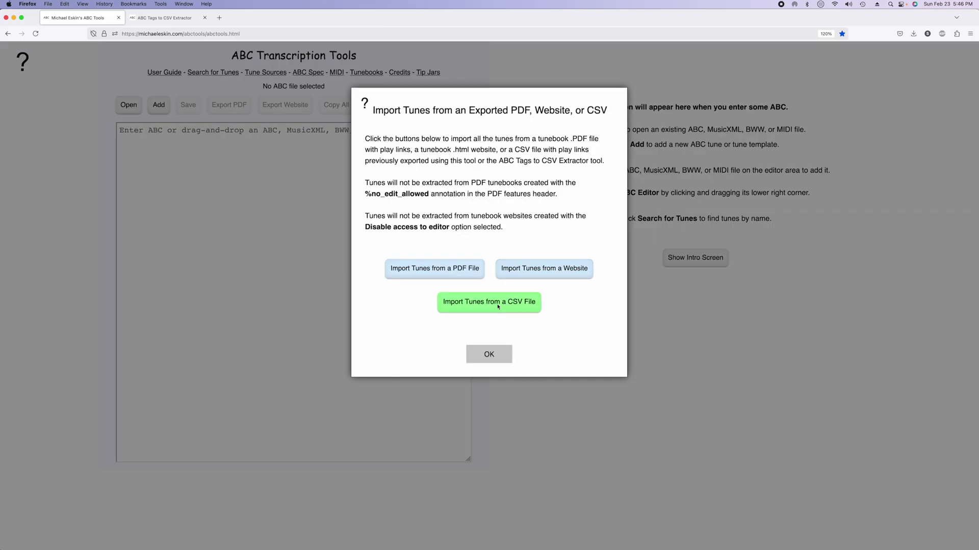
left_click(498, 306)
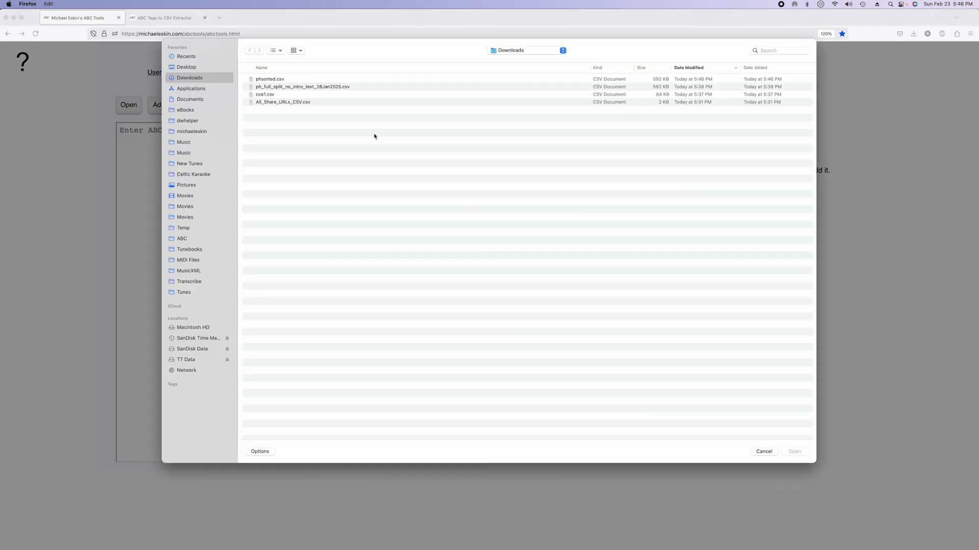
double_click(270, 80)
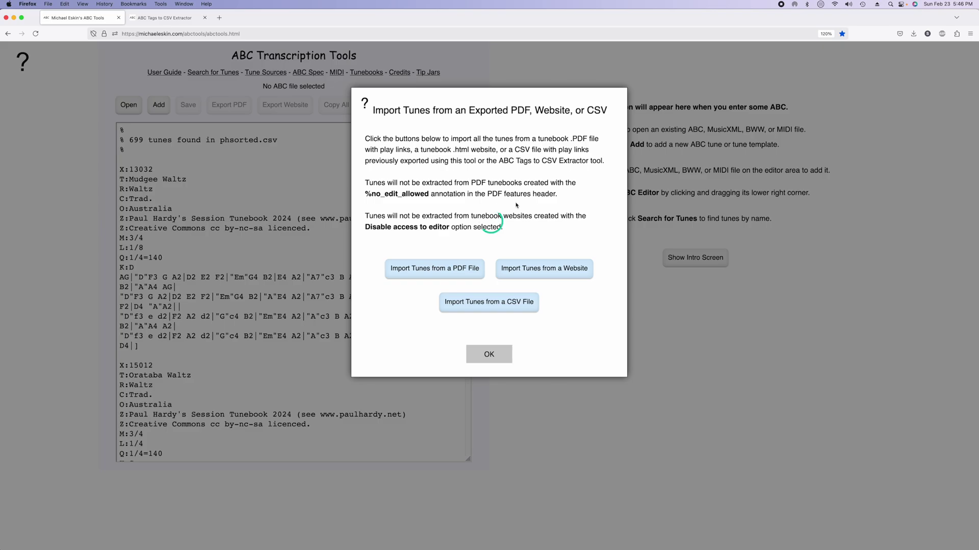
left_click(499, 353)
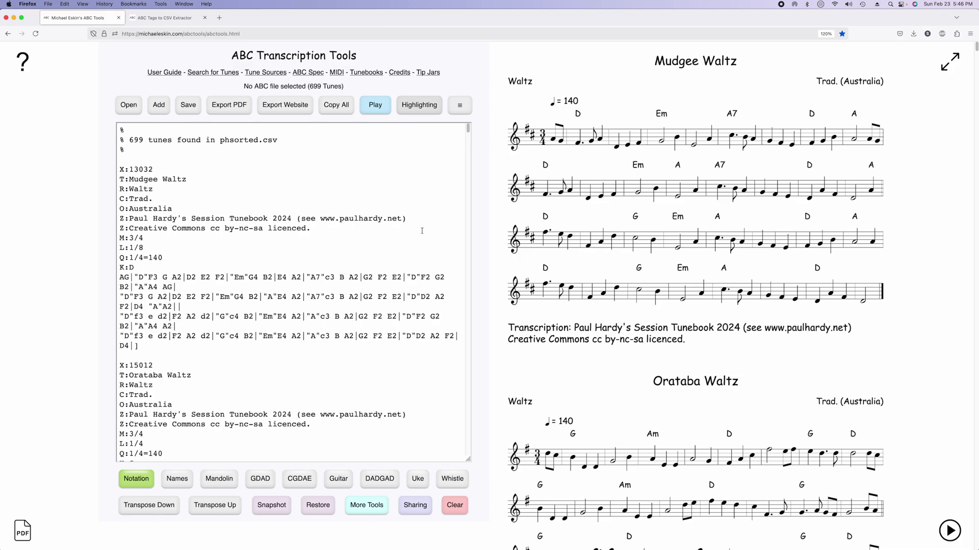
left_click_drag(468, 130, 451, 451)
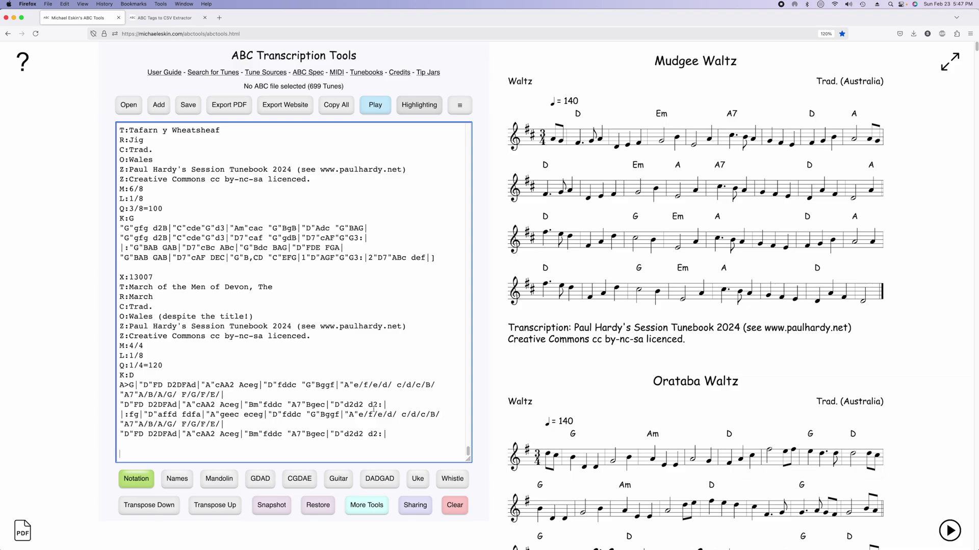
mouse_move(367, 532)
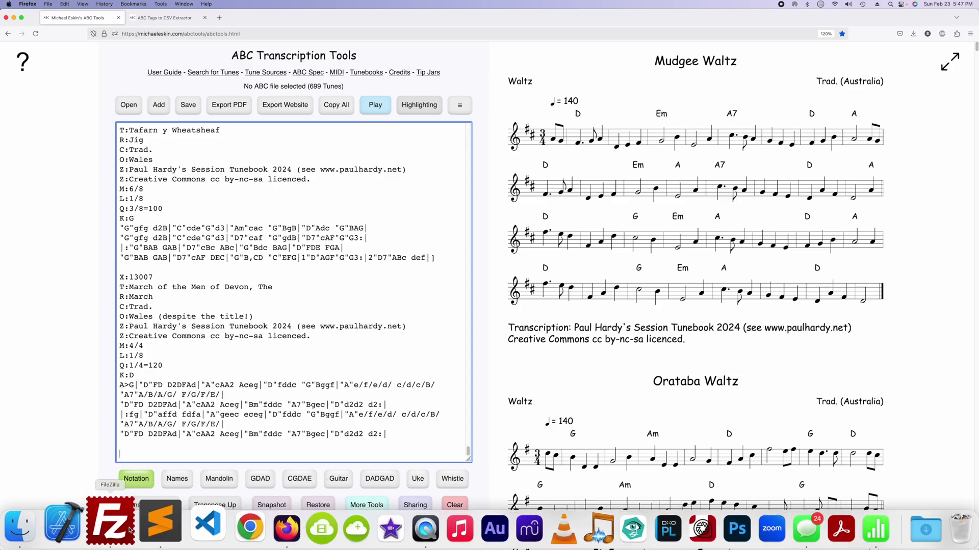
left_click(19, 527)
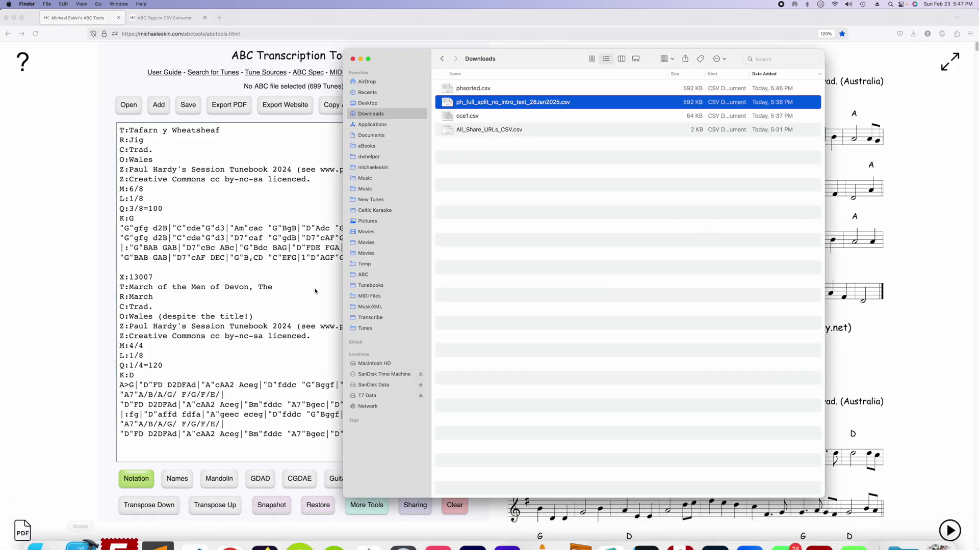
left_click(479, 89)
right_click(479, 90)
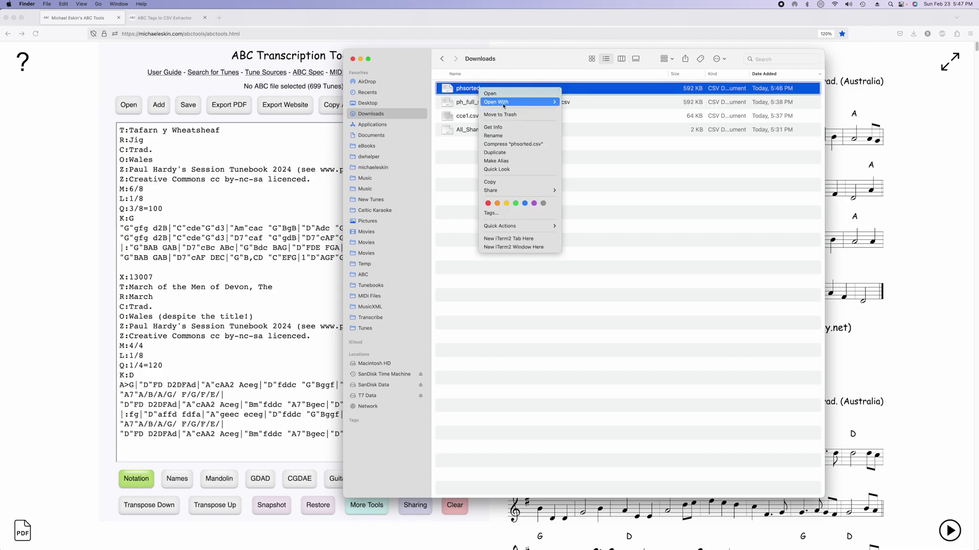
left_click(574, 149)
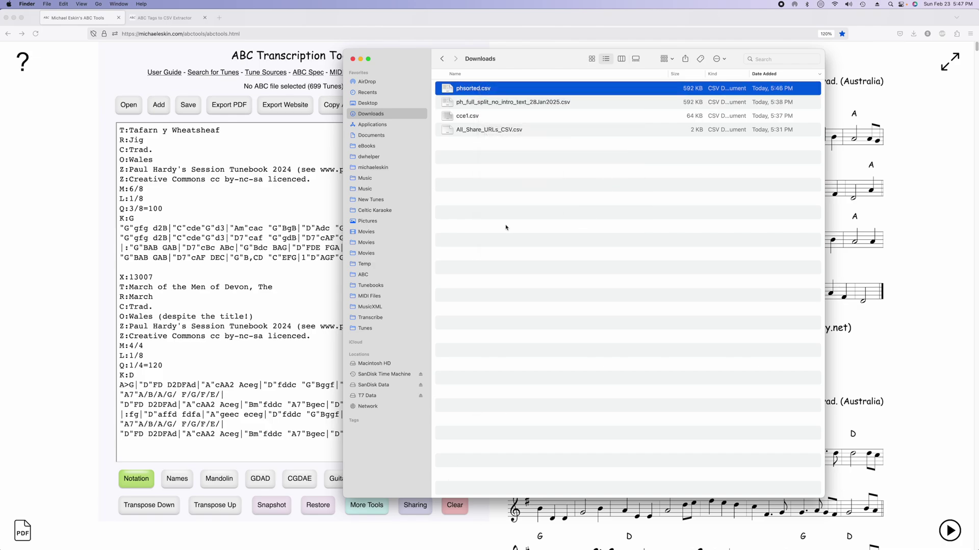
left_click(481, 89)
left_click(495, 211)
Switch to Sublime Text and open phsorted.csv from the Downloads folder.
mouse_move(219, 530)
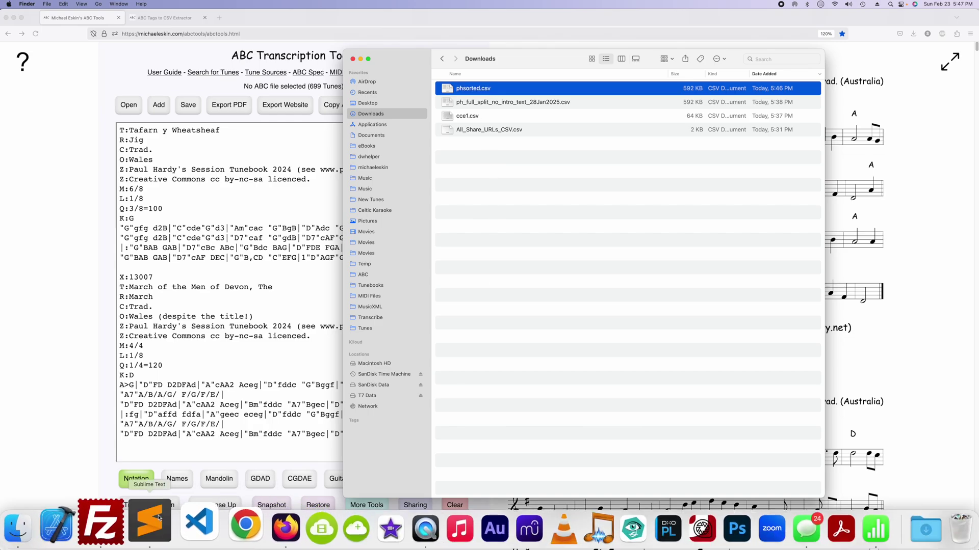
left_click(158, 519)
left_click(63, 4)
left_click(65, 24)
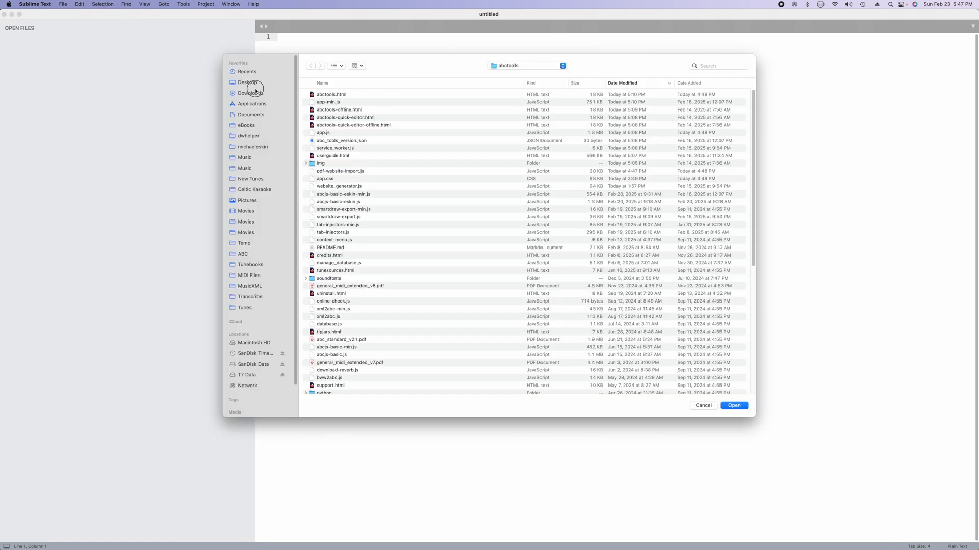
left_click(253, 93)
double_click(331, 95)
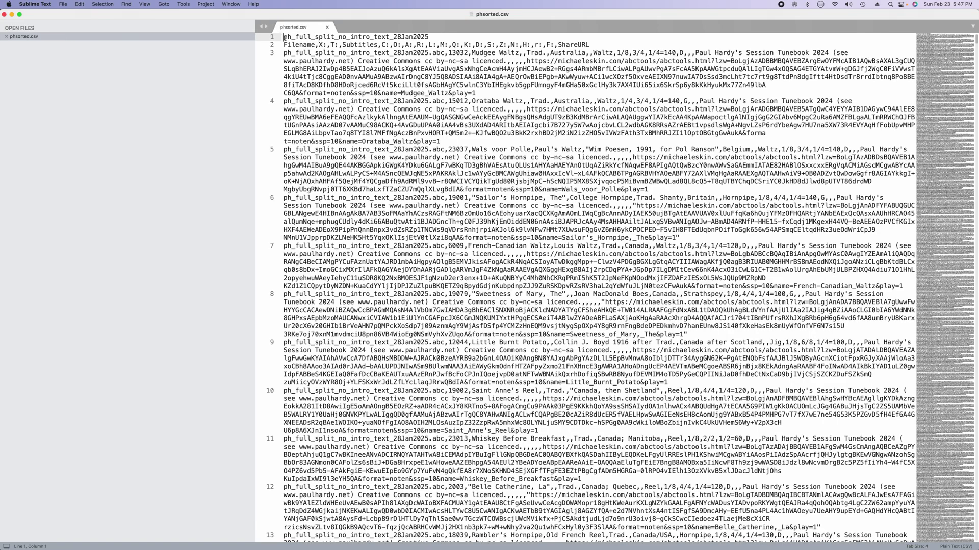
Examine the table name line and the column header line of phsorted.csv, highlighting the full header and its ShareURL column name.
left_click_drag(283, 36, 284, 53)
left_click(596, 44)
left_click_drag(596, 44, 258, 45)
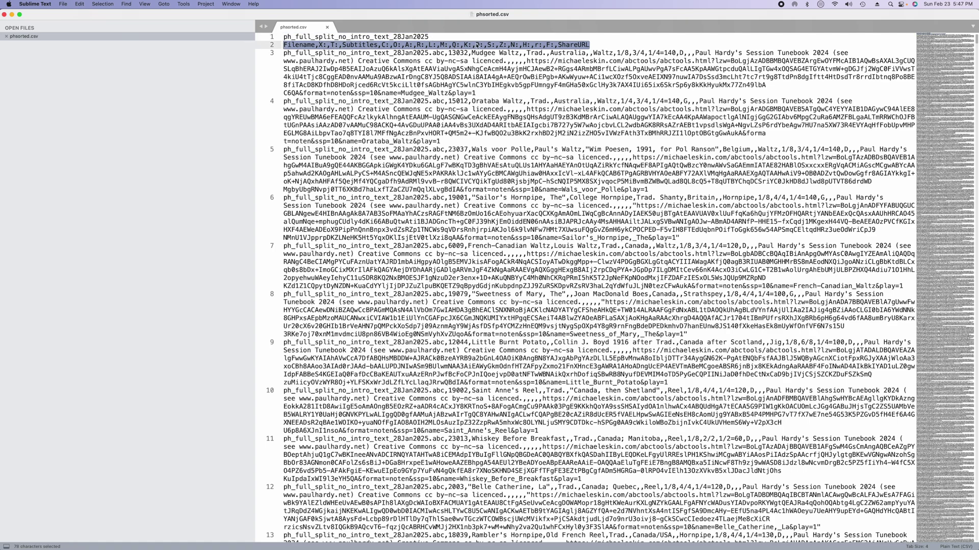
left_click(481, 45)
double_click(586, 46)
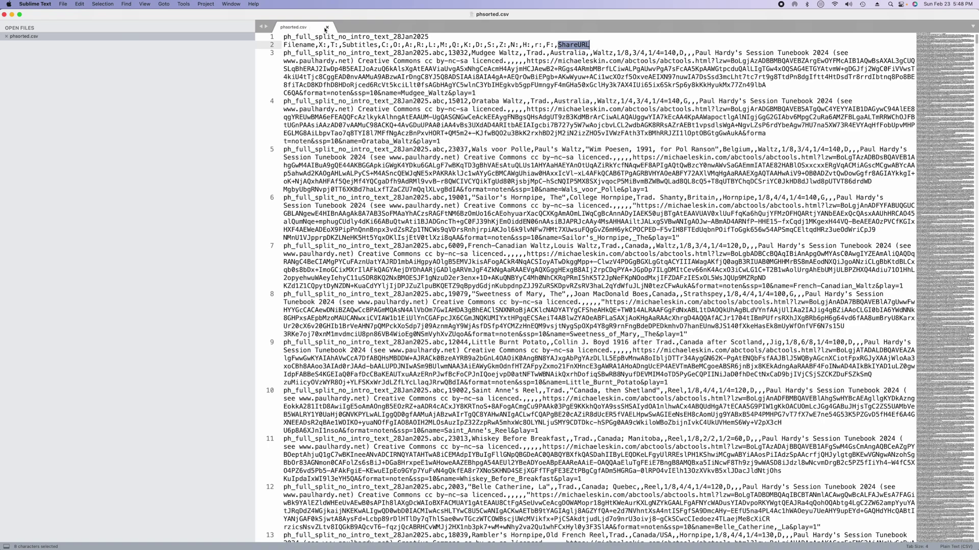
Close phsorted.csv and open ph_full_split_no_intro_text_28Jan2025.csv from Downloads in the text editor.
left_click(327, 27)
left_click(67, 2)
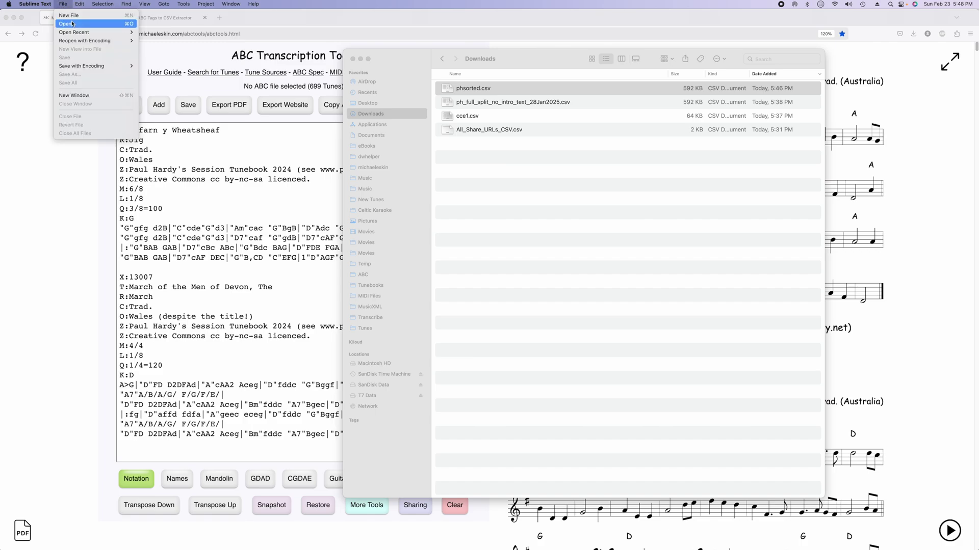
left_click(76, 23)
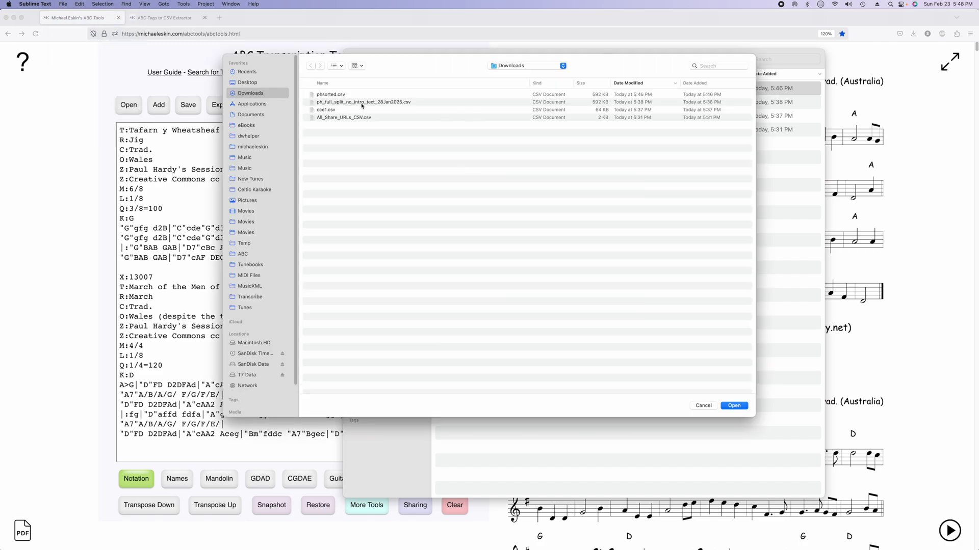
double_click(343, 102)
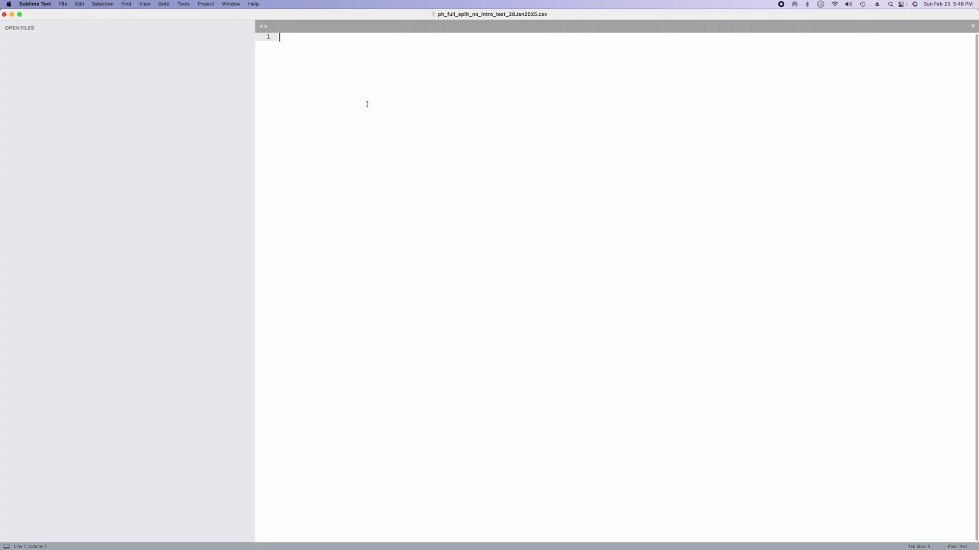
Highlight the column header line of the original extracted CSV to examine its tag names.
left_click_drag(597, 37, 287, 41)
left_click(409, 94)
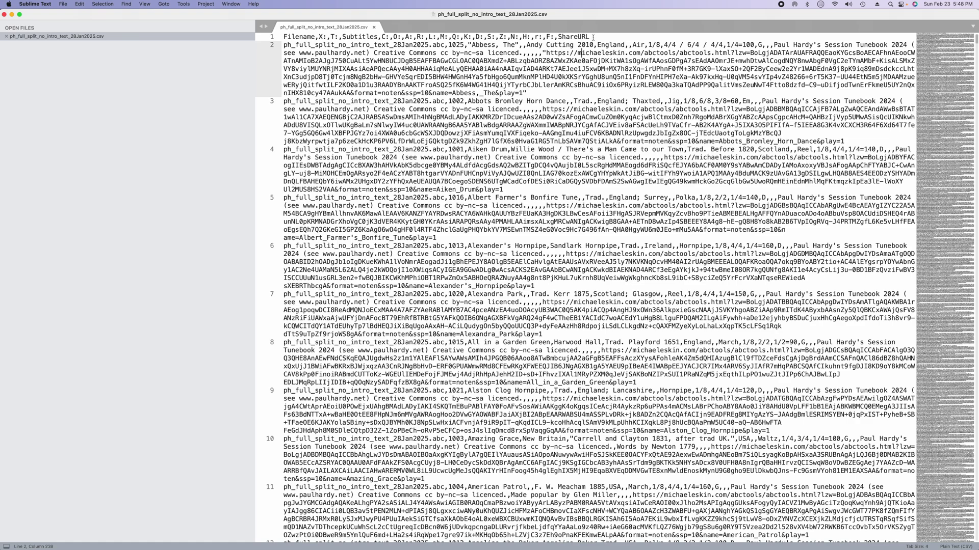
left_click_drag(593, 37, 281, 39)
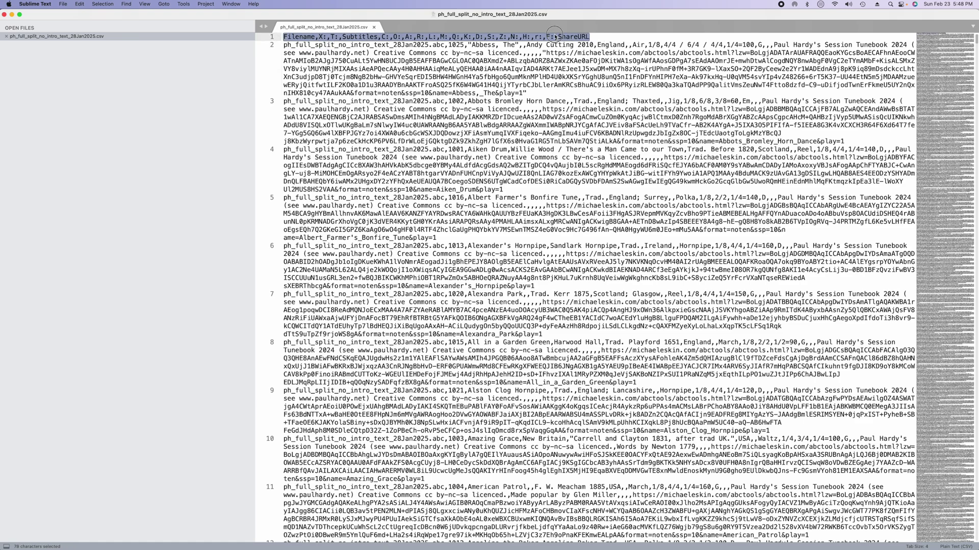
left_click(571, 37)
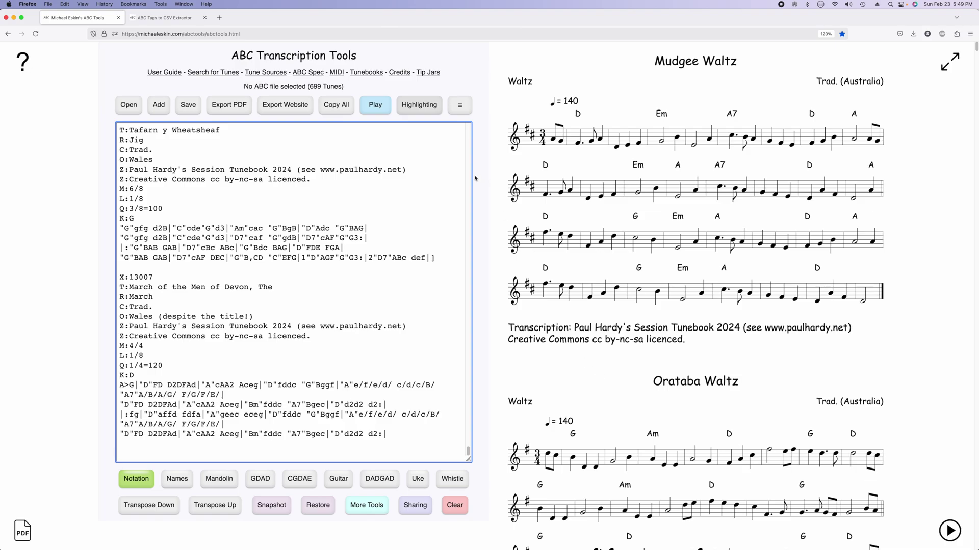
Switch to Firefox, view the ABC Tags to CSV Extractor page, and return to ABC Transcription Tools.
left_click(184, 19)
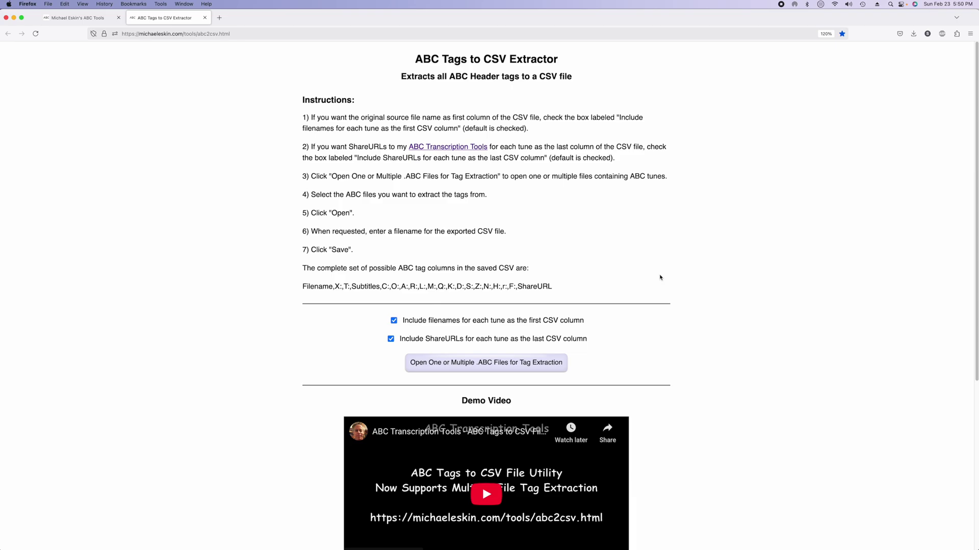
key("ctrl+shift+Tab")
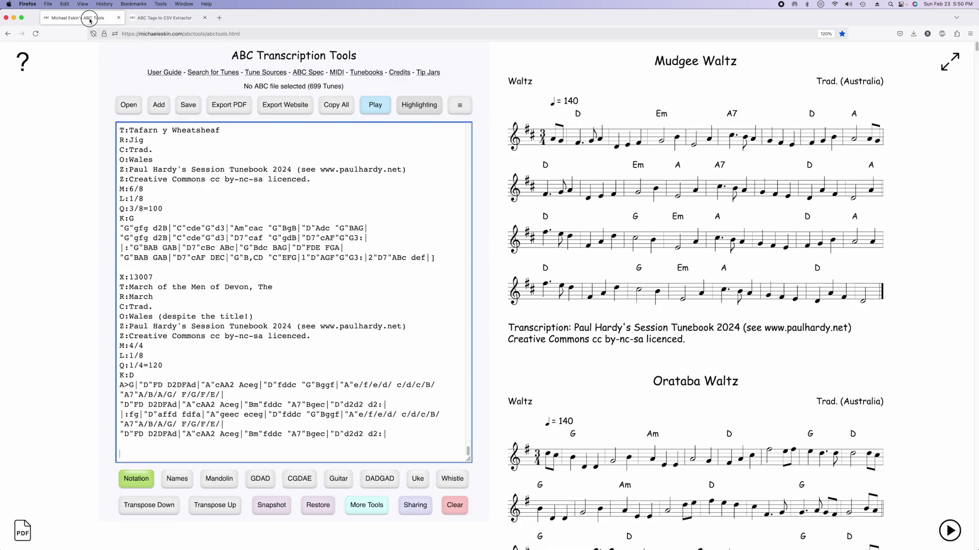